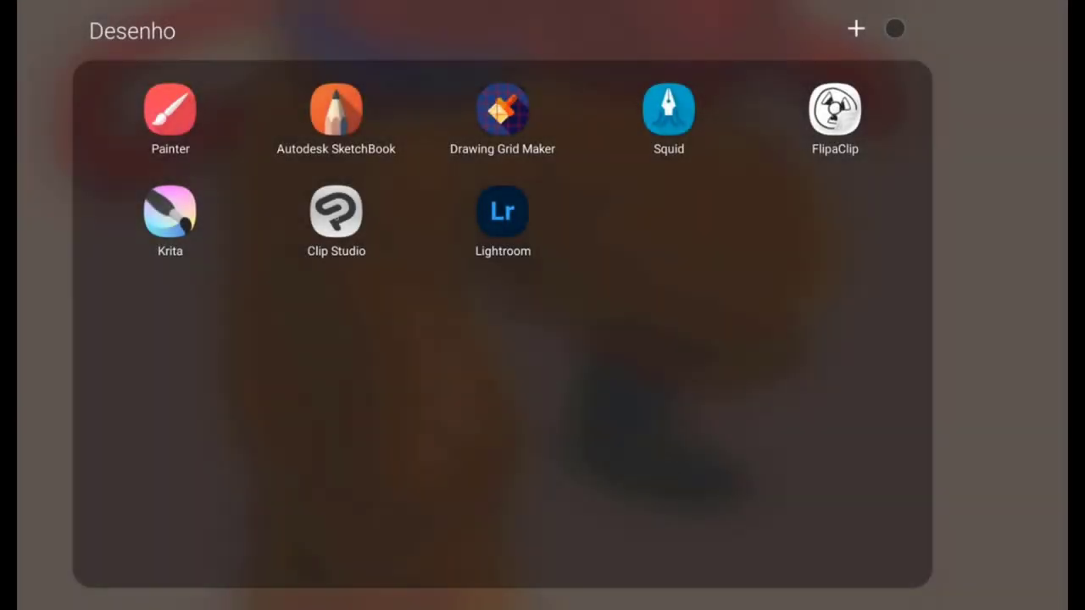
Launch the Clip Studio app from the Desenho folder on the Android home screen
left_click(336, 211)
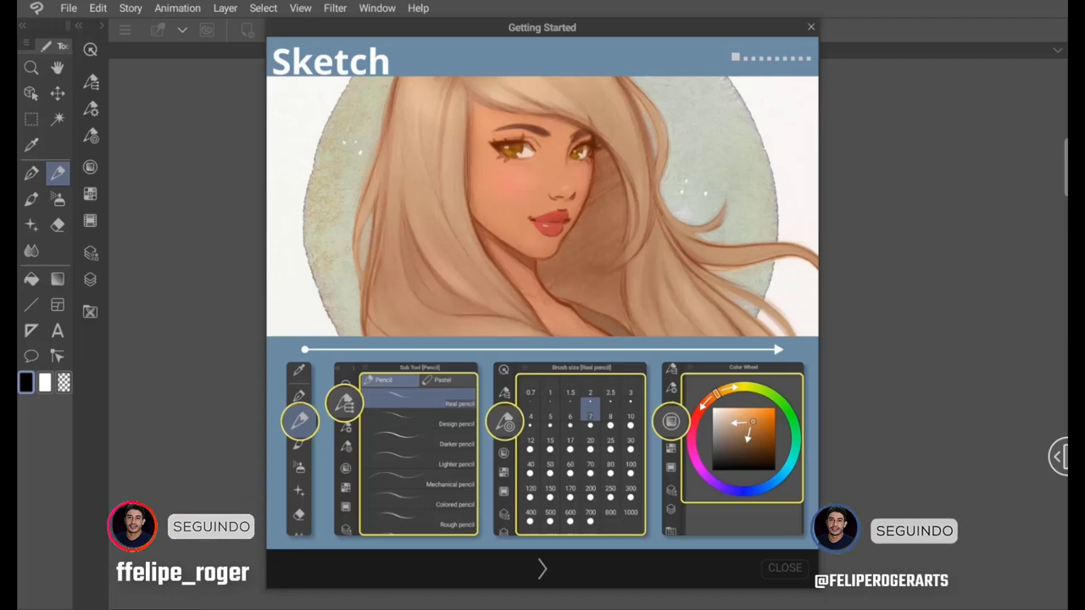
Advance the tour through Paint, Draw, Undo, Gestures, Photos, Save, Share and Assets to More tutorials
left_click(544, 566)
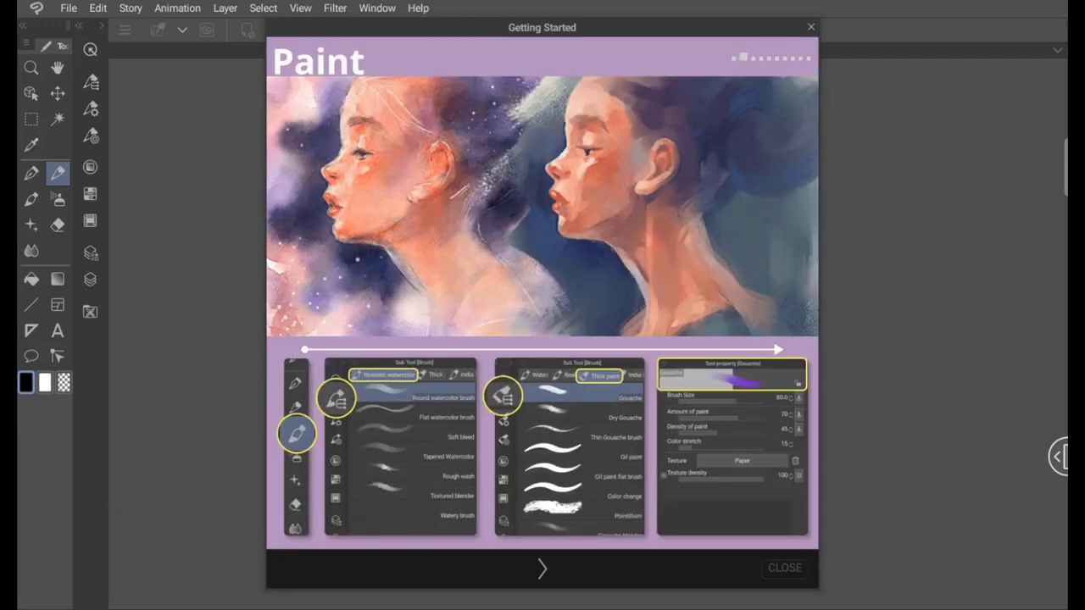
left_click(547, 573)
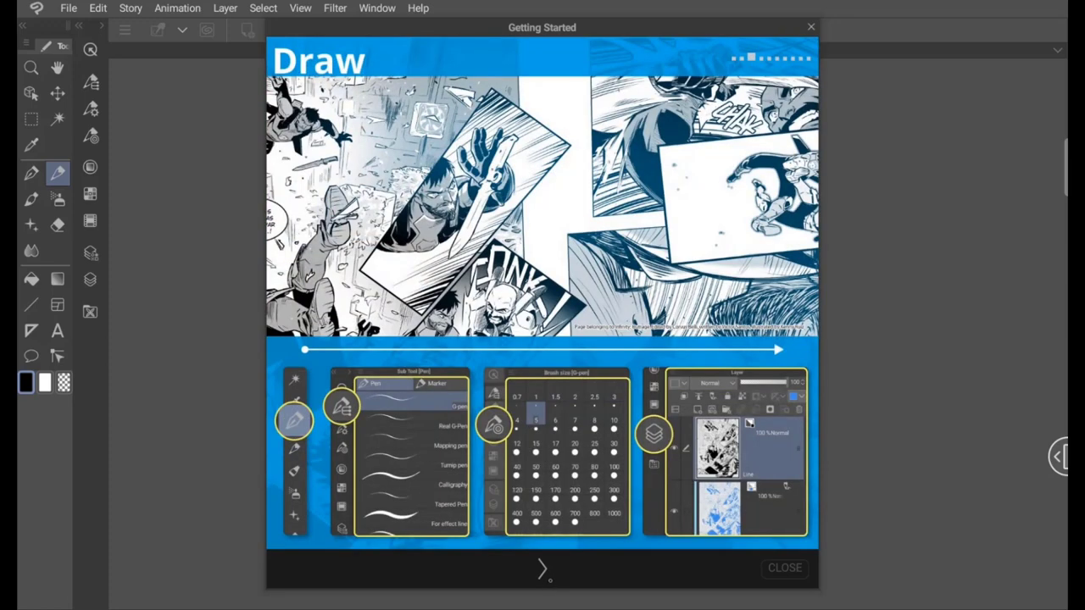
left_click(544, 569)
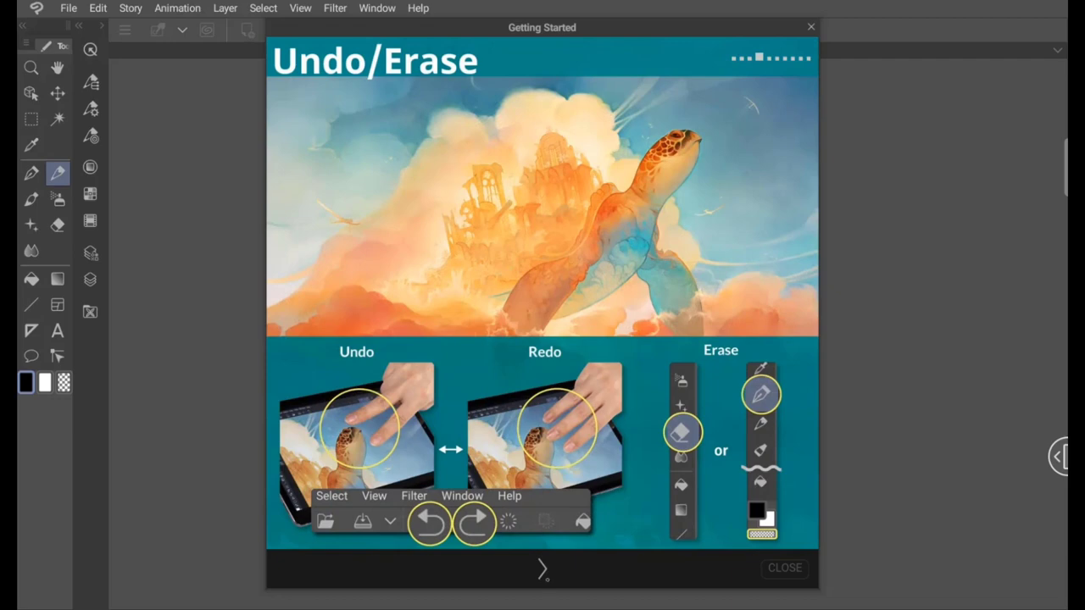
left_click(544, 570)
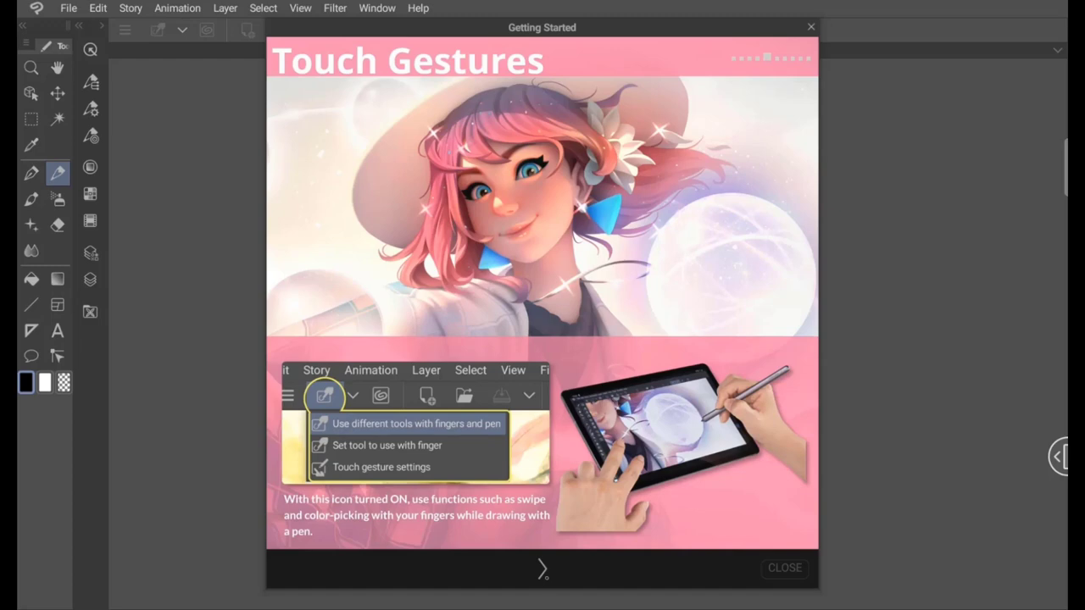
left_click(544, 570)
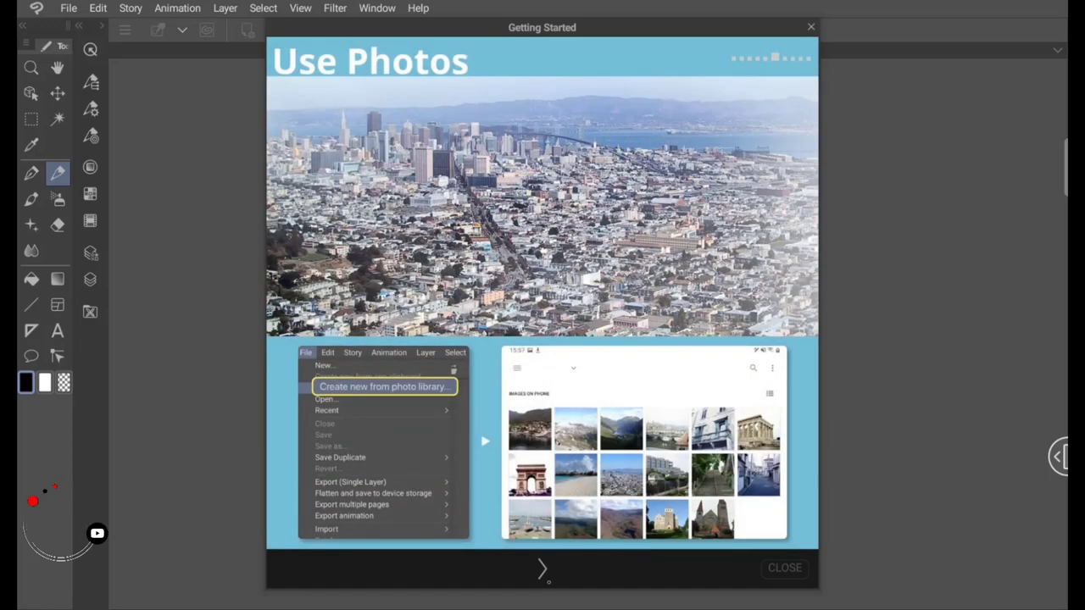
left_click(543, 570)
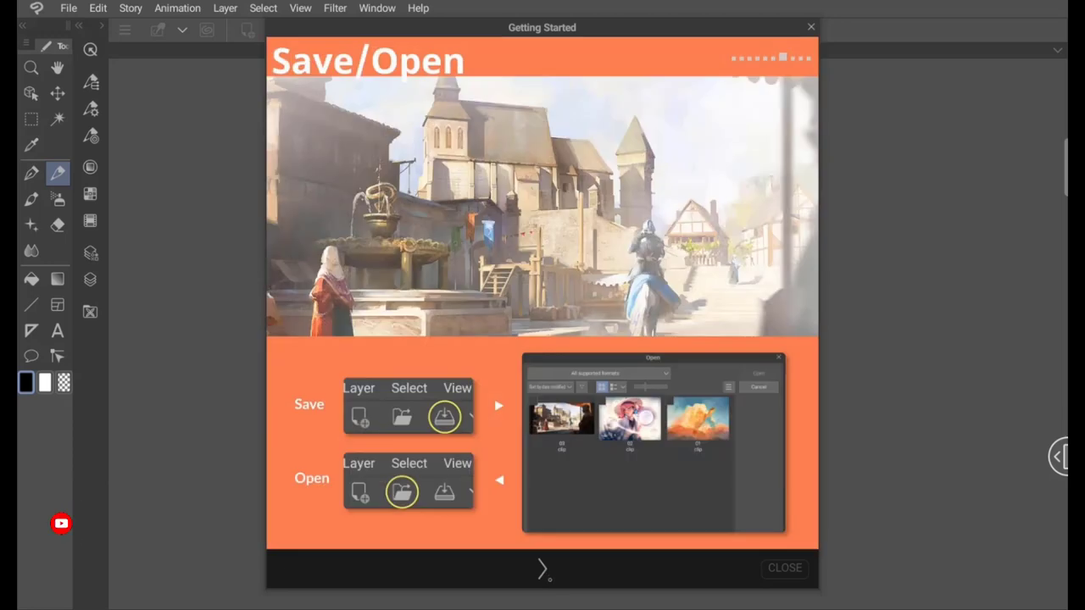
left_click(543, 570)
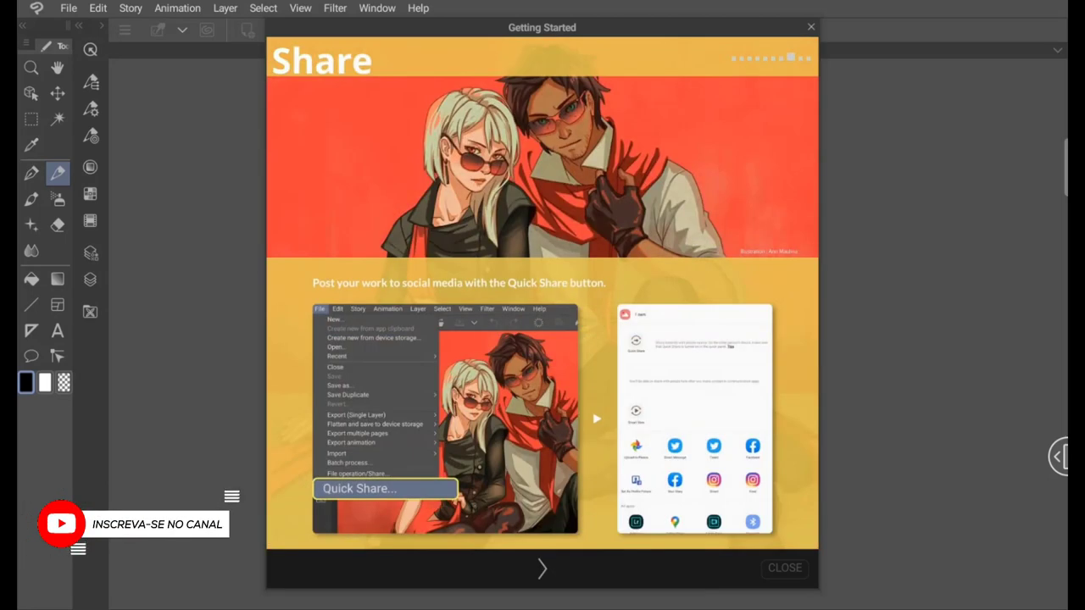
left_click(542, 569)
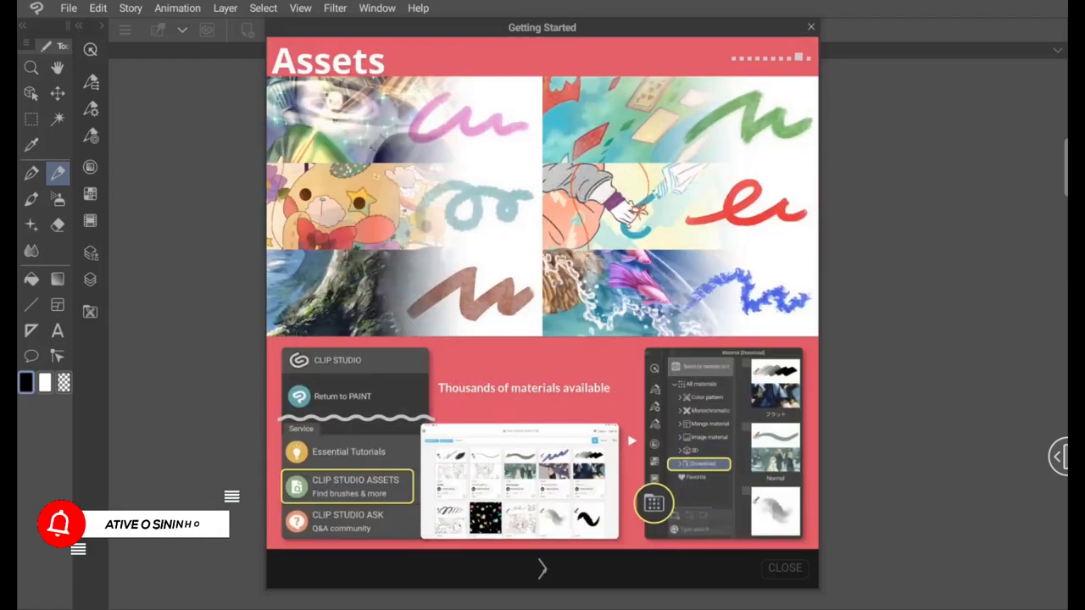
left_click(542, 569)
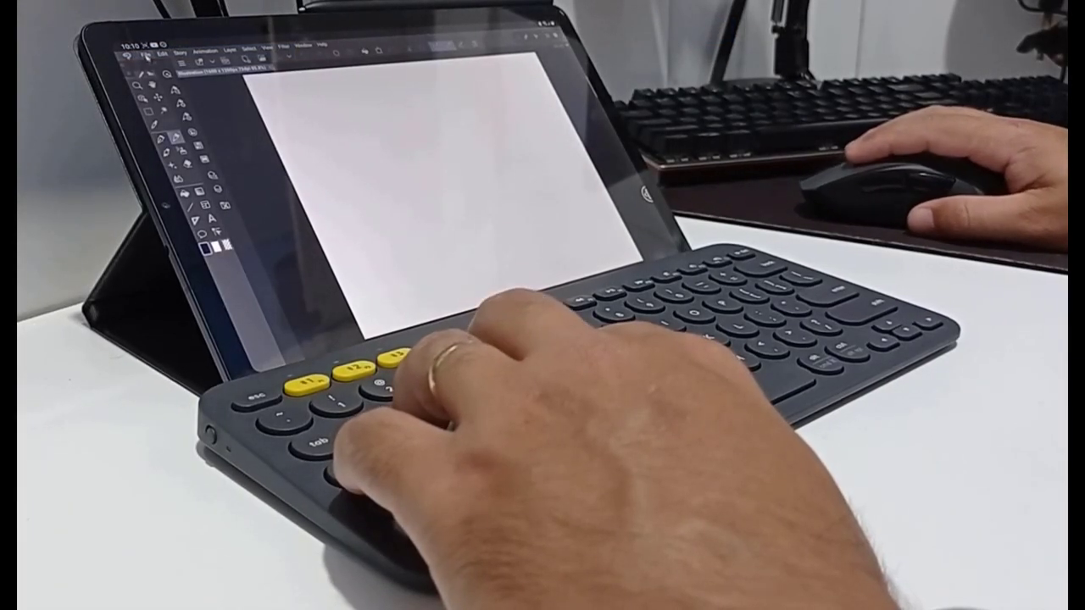
Start a new 1600 x 1200 px canvas from File > New and its size options
left_click(146, 53)
left_click(170, 64)
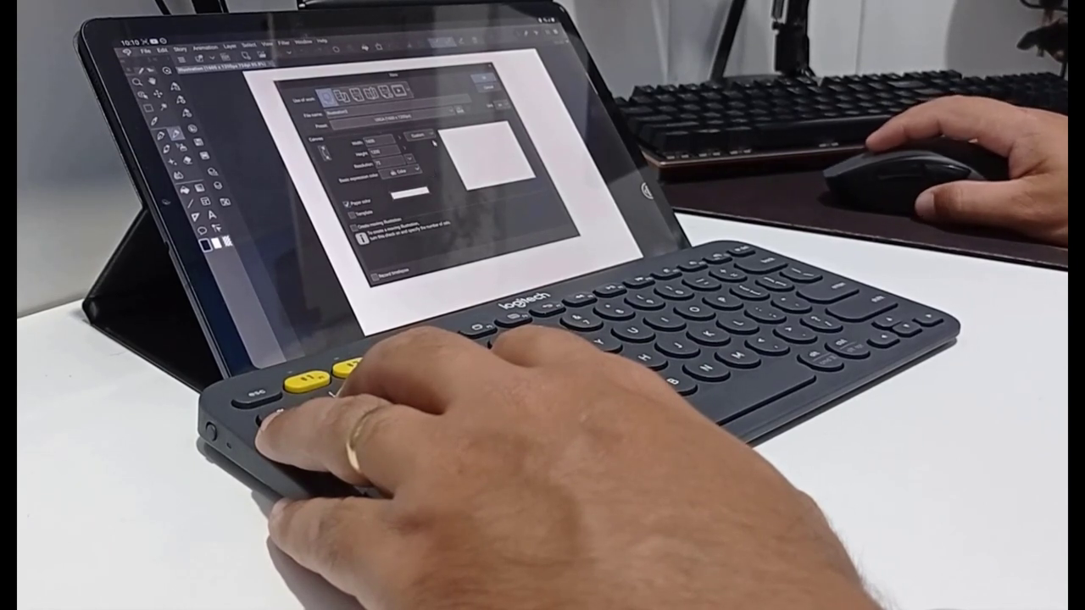
left_click(420, 135)
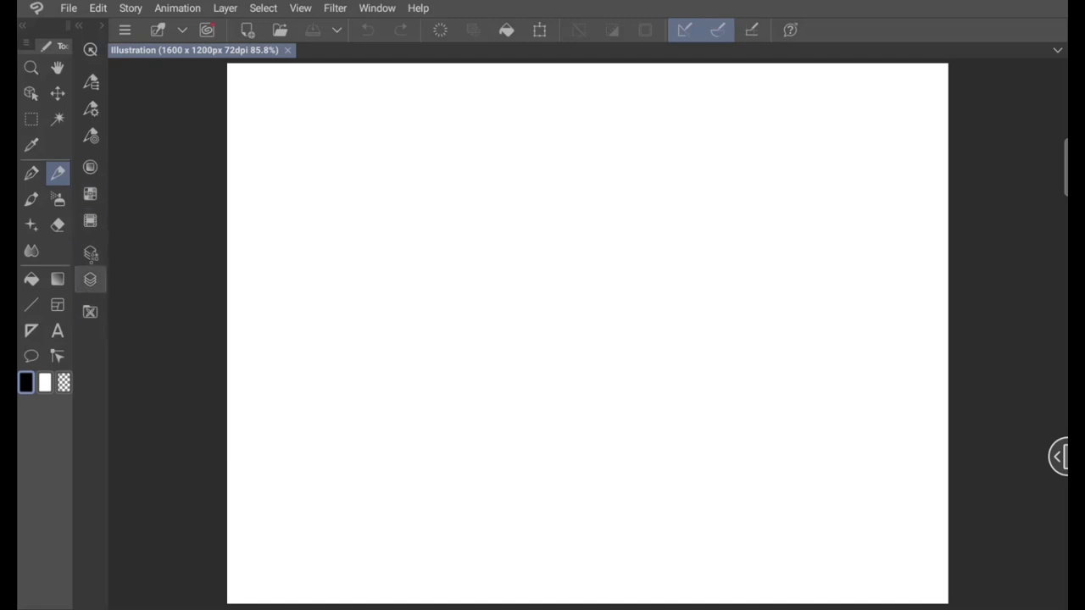
Go through the File and Edit menus to start the A4 842 x 595 px canvas
left_click(64, 9)
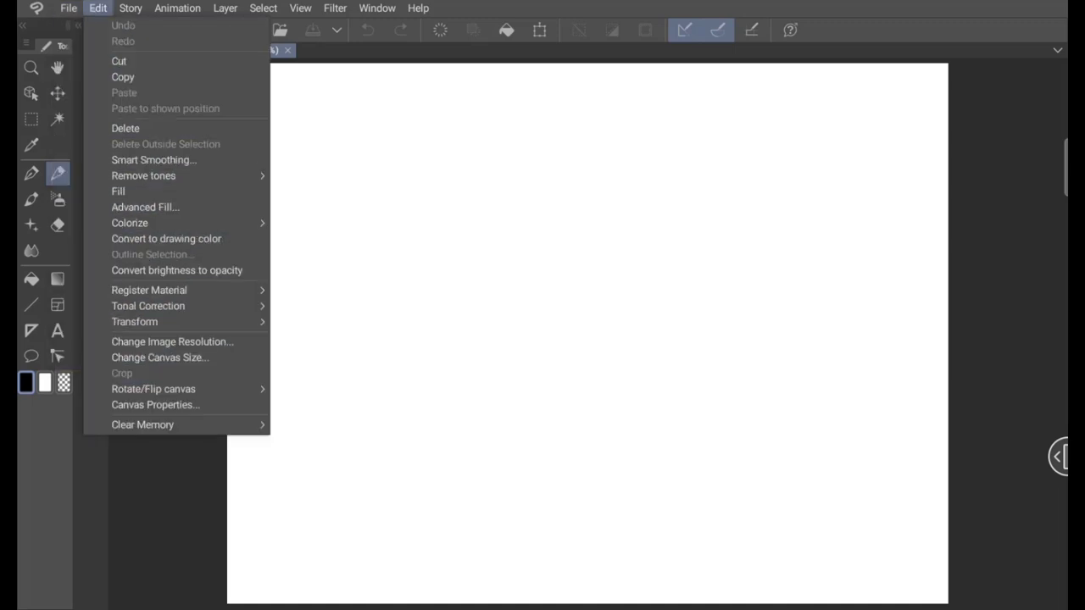
left_click(99, 7)
left_click(98, 8)
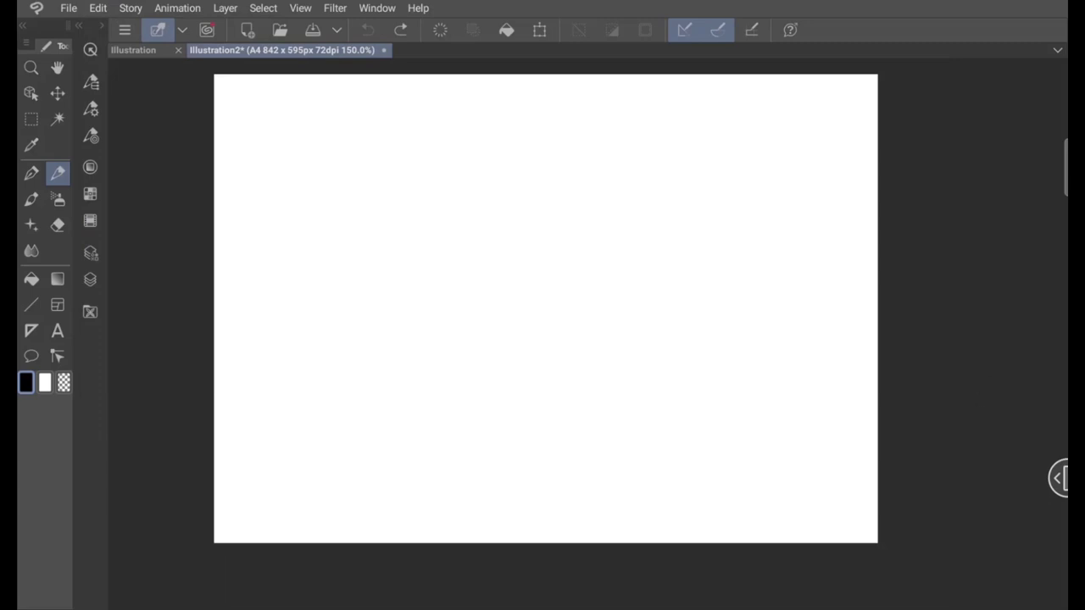
left_click(91, 252)
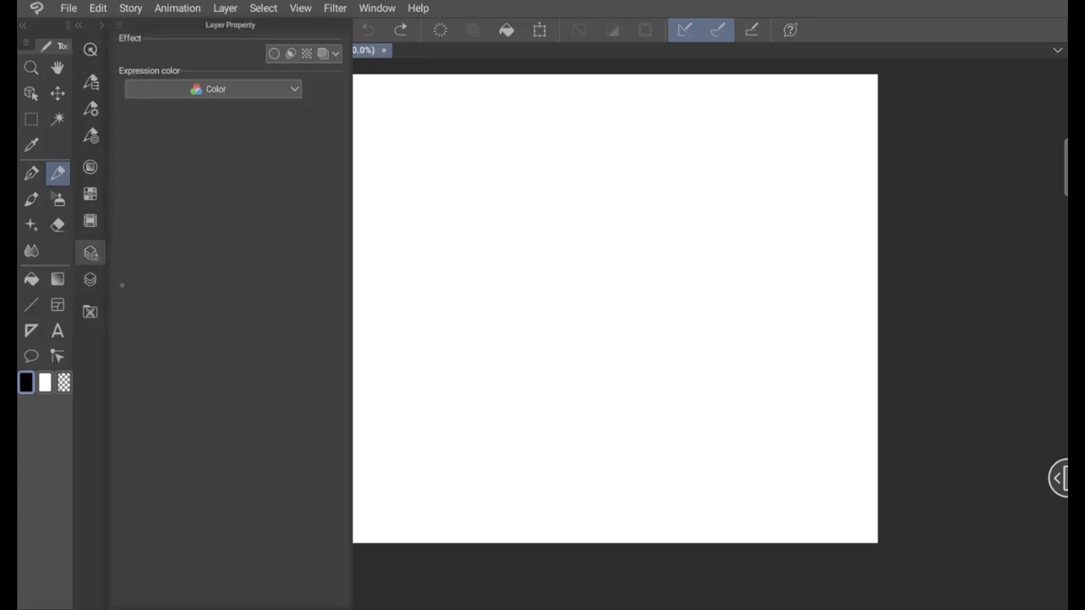
left_click(91, 253)
left_click(91, 279)
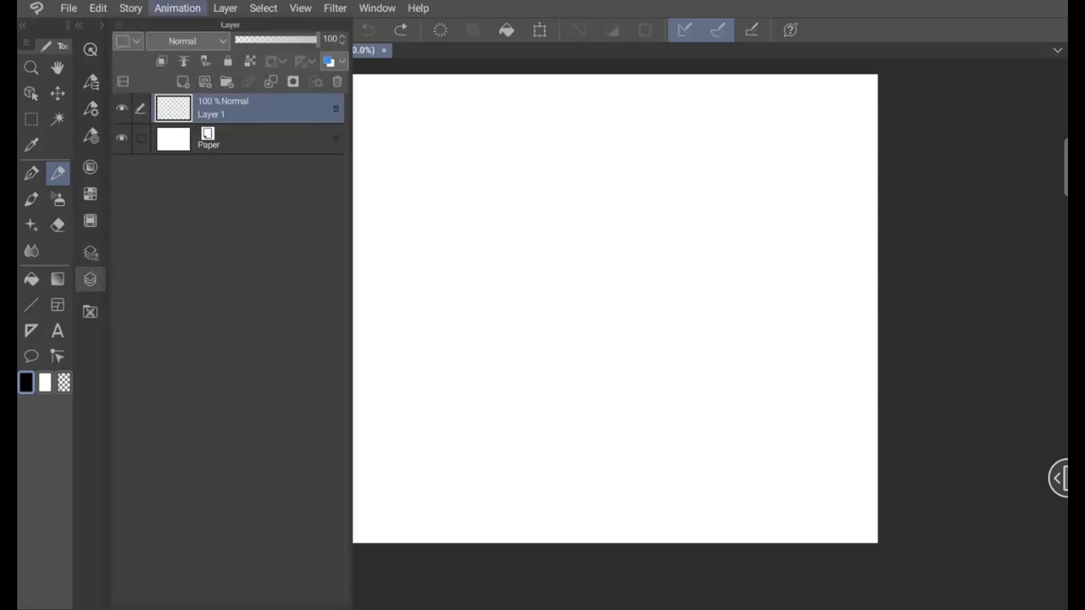
left_click_drag(231, 24, 964, 63)
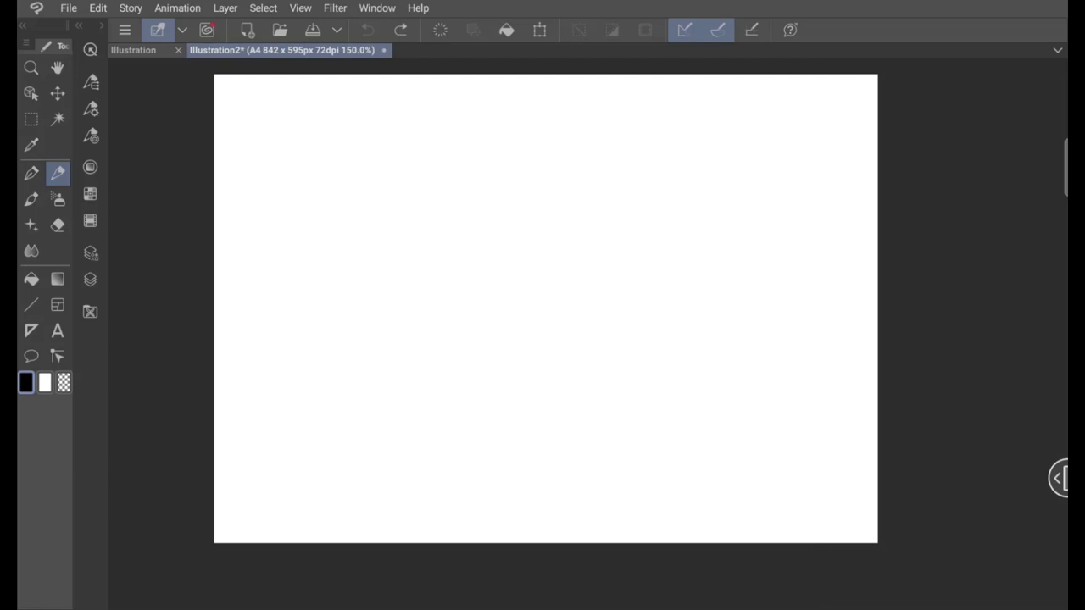
left_click(90, 280)
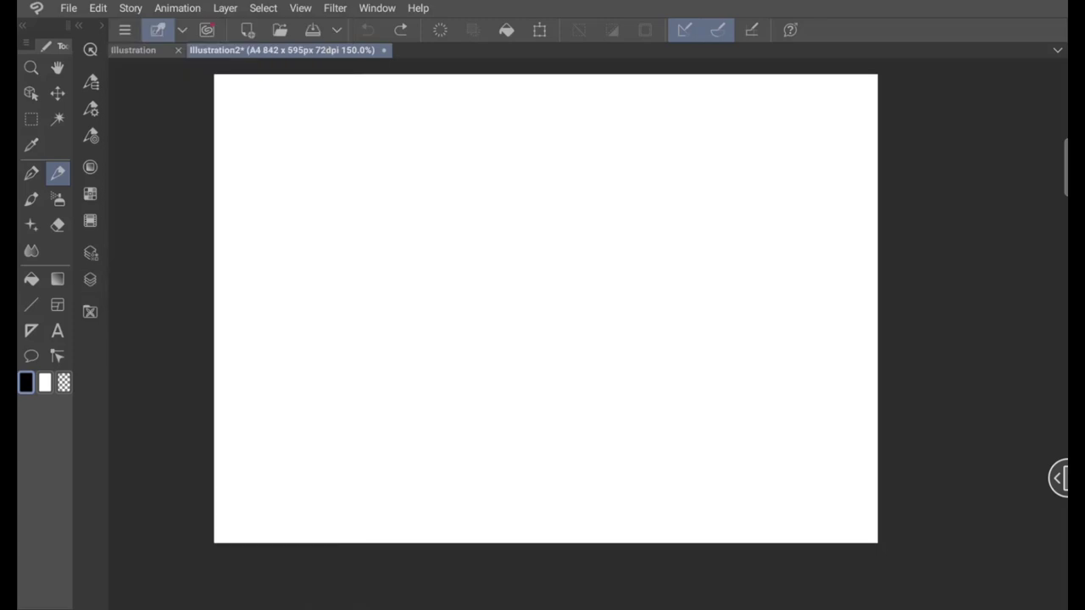
Sketch the head circle, the vertical centre line, and the sides of the face and jaw
mouse_move(499, 152)
left_mouse_down()
mouse_move(657, 204)
mouse_move(512, 309)
left_mouse_up()
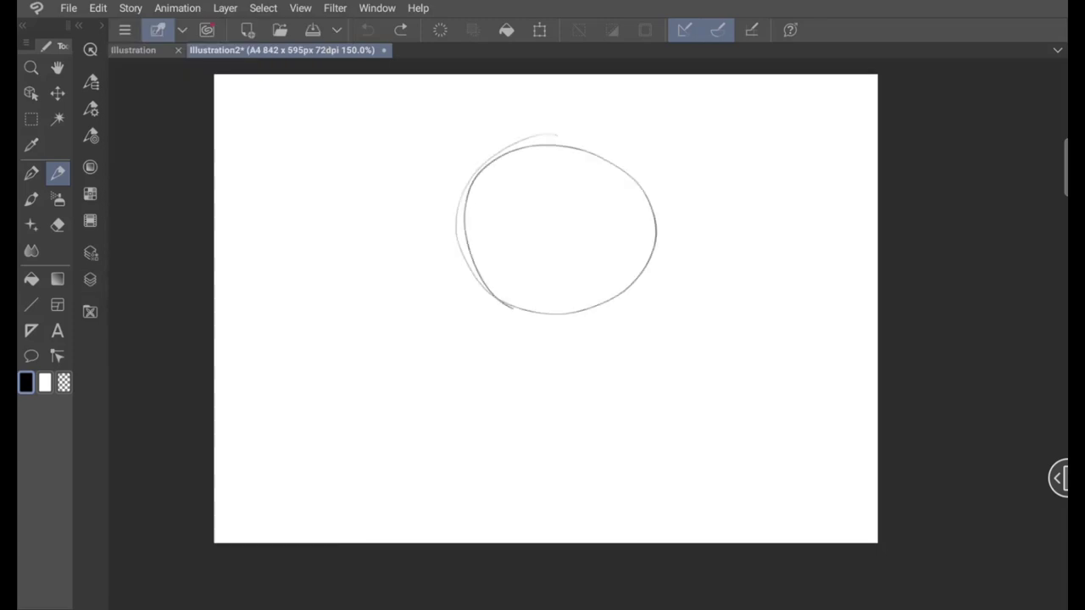
mouse_move(513, 161)
left_mouse_down()
mouse_move(647, 254)
mouse_move(644, 306)
left_mouse_up()
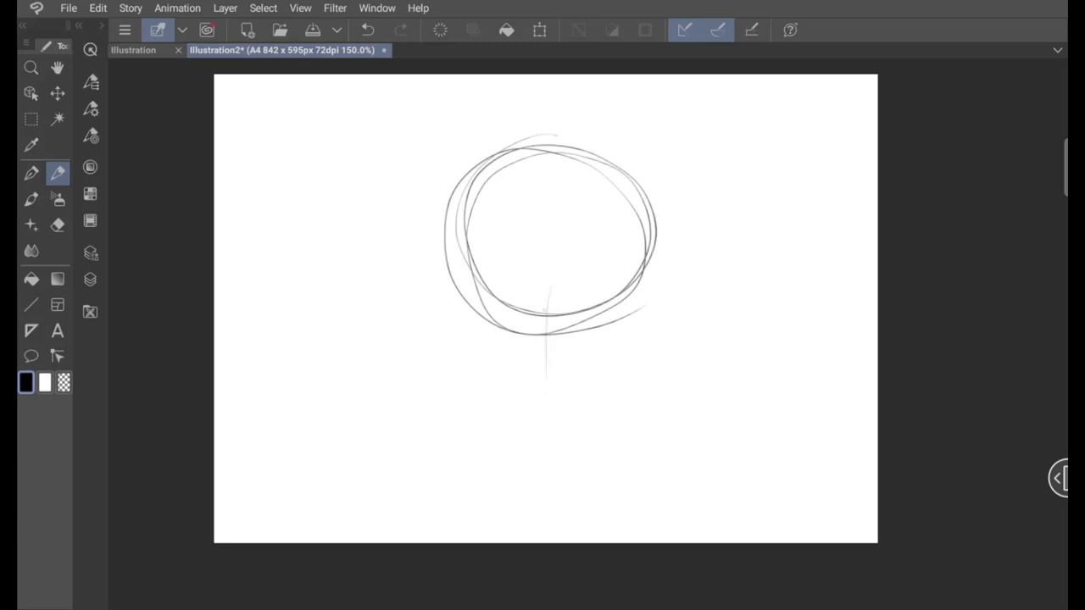
left_click_drag(555, 288, 536, 508)
left_click_drag(549, 299, 534, 480)
left_click_drag(554, 276, 539, 459)
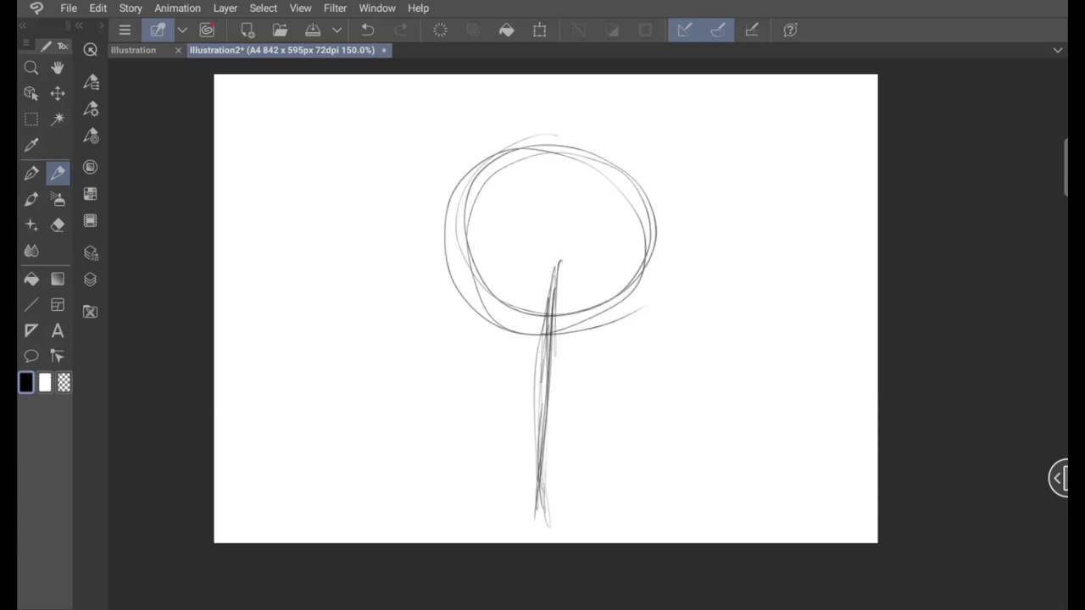
mouse_move(422, 227)
left_mouse_down()
mouse_move(466, 369)
mouse_move(585, 424)
left_mouse_up()
mouse_move(693, 316)
left_mouse_down()
mouse_move(543, 432)
mouse_move(601, 420)
left_mouse_up()
left_click_drag(683, 195, 657, 348)
mouse_move(415, 197)
left_mouse_down()
mouse_move(461, 369)
mouse_move(657, 339)
left_mouse_up()
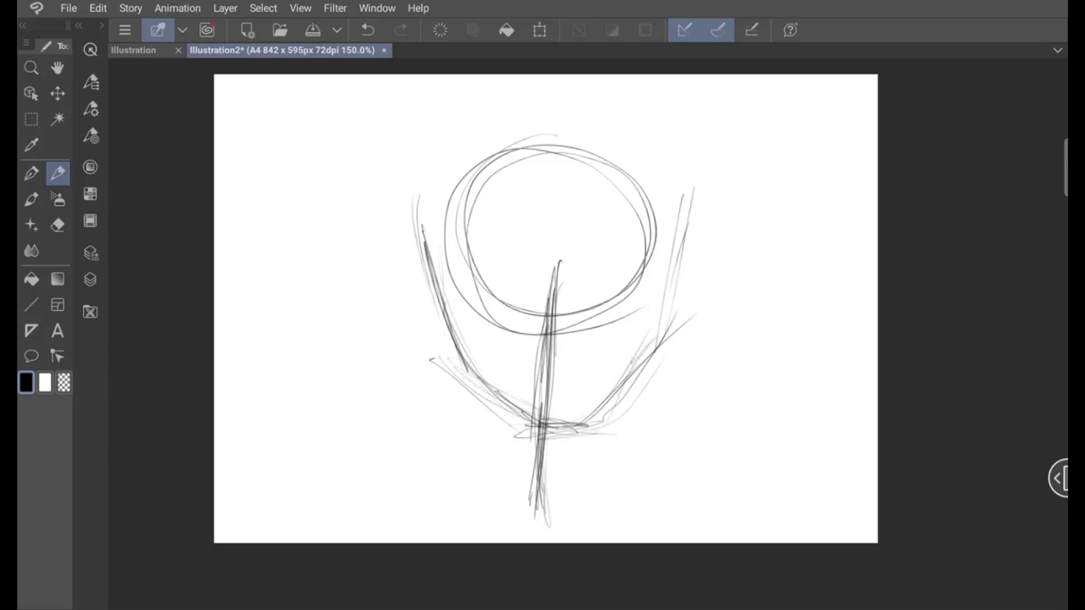
left_click_drag(682, 195, 665, 330)
left_click_drag(419, 207, 454, 356)
mouse_move(415, 254)
left_mouse_down()
mouse_move(686, 212)
mouse_move(666, 305)
left_mouse_up()
mouse_move(462, 343)
left_mouse_down()
mouse_move(434, 487)
mouse_move(451, 490)
left_mouse_up()
Sketch the neck, both shoulders and the ears, redrawing one undone left shoulder stroke
mouse_move(652, 326)
left_mouse_down()
mouse_move(654, 479)
mouse_move(670, 471)
left_mouse_up()
left_click_drag(351, 487, 767, 496)
left_click_drag(457, 411, 280, 513)
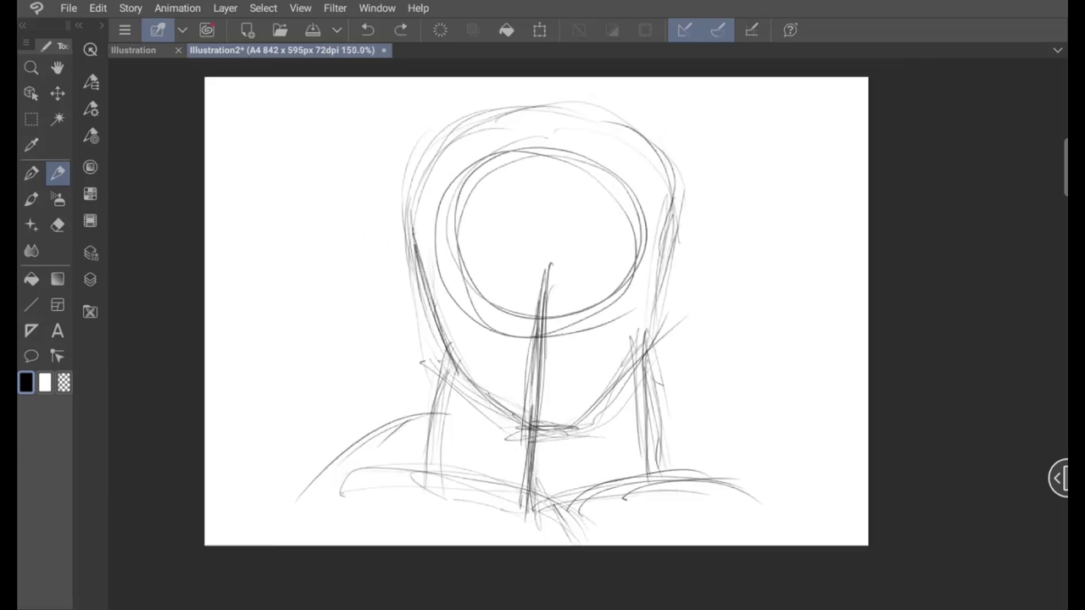
key("ctrl+z")
left_click_drag(441, 432, 267, 530)
left_click_drag(674, 426, 840, 525)
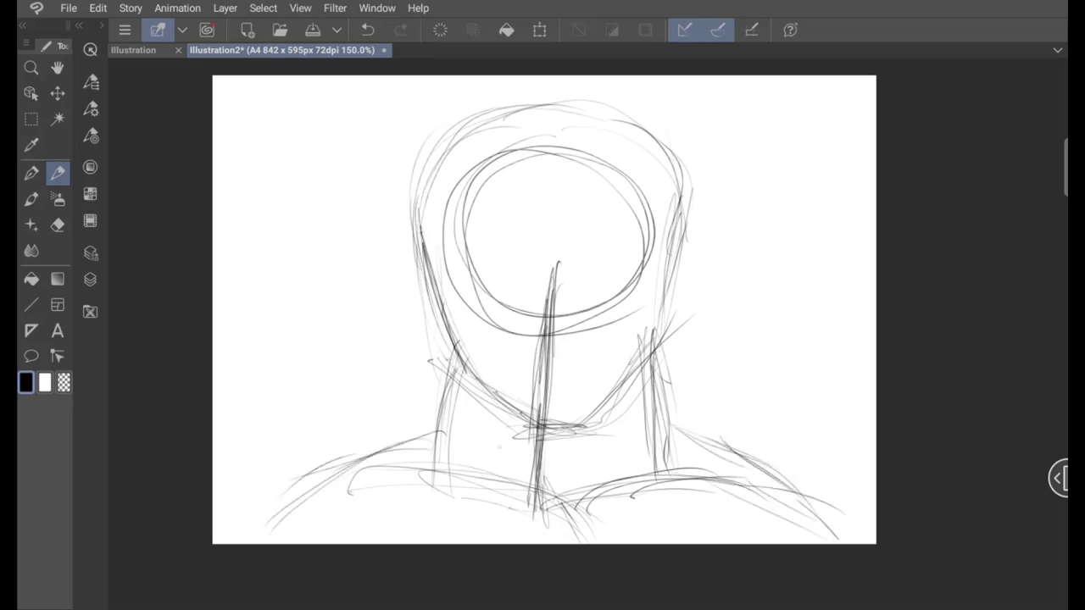
left_click_drag(416, 458, 301, 508)
left_click_drag(467, 348, 394, 286)
left_click_drag(372, 229, 407, 322)
left_click_drag(678, 339, 755, 229)
left_click_drag(688, 224, 721, 301)
Add guide lines inside the head and spiky hair strokes on both sides
mouse_move(490, 145)
left_mouse_down()
mouse_move(475, 241)
mouse_move(614, 135)
mouse_move(597, 262)
left_mouse_up()
left_click_drag(645, 208, 590, 278)
left_click_drag(594, 269, 653, 230)
left_click_drag(474, 170, 424, 254)
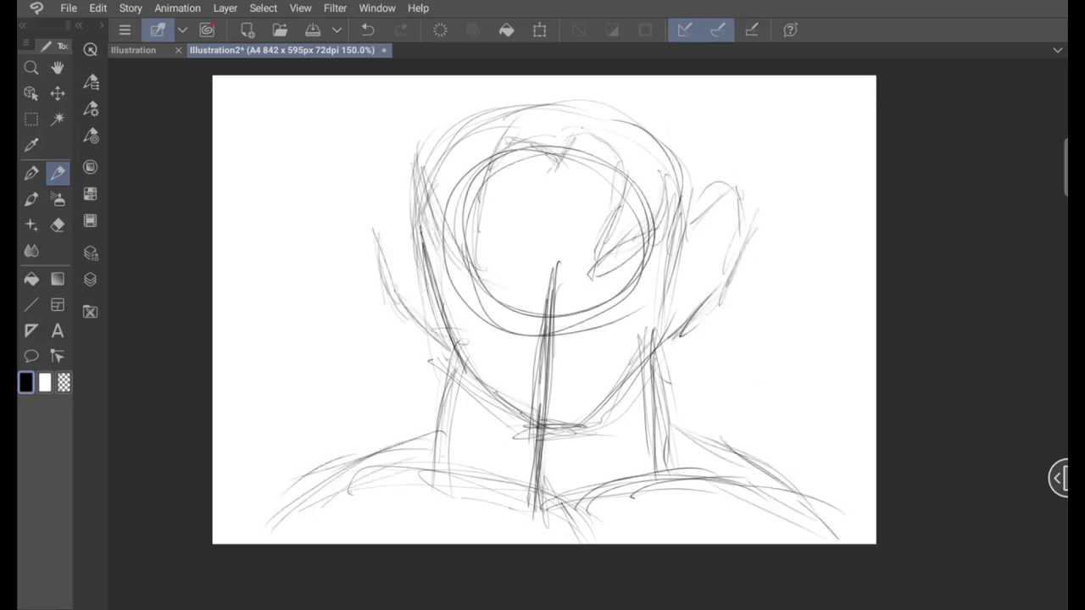
left_click_drag(428, 208, 343, 260)
left_click_drag(362, 142, 354, 222)
left_click_drag(738, 221, 759, 326)
mouse_move(767, 296)
left_mouse_down()
mouse_move(818, 182)
mouse_move(797, 237)
left_mouse_up()
Add Layer 2 for line art and fade sketch Layer 1 to 23% opacity
key("m")
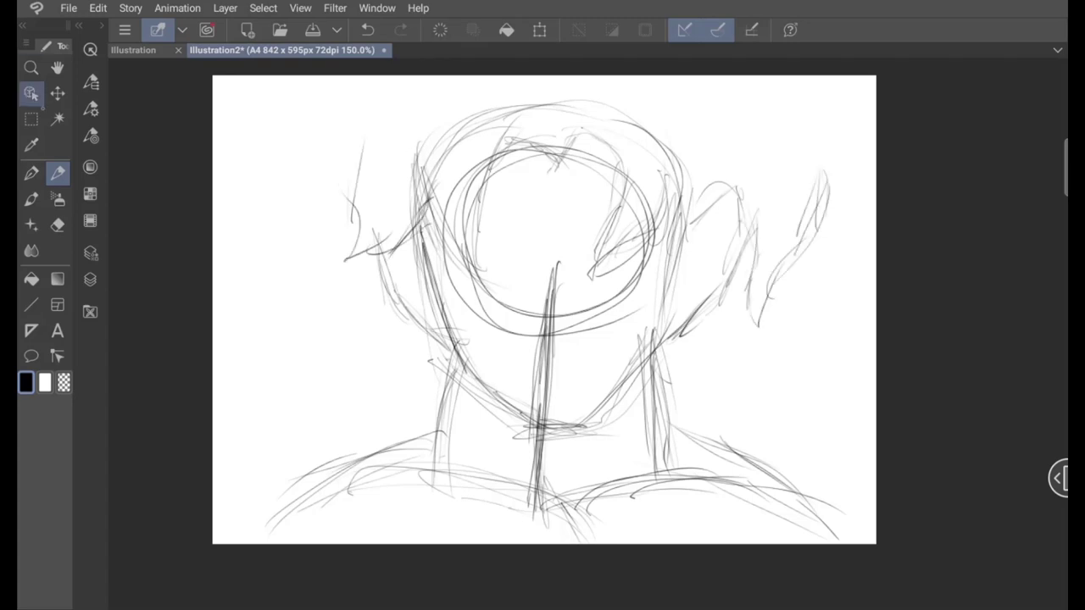
left_click(32, 93)
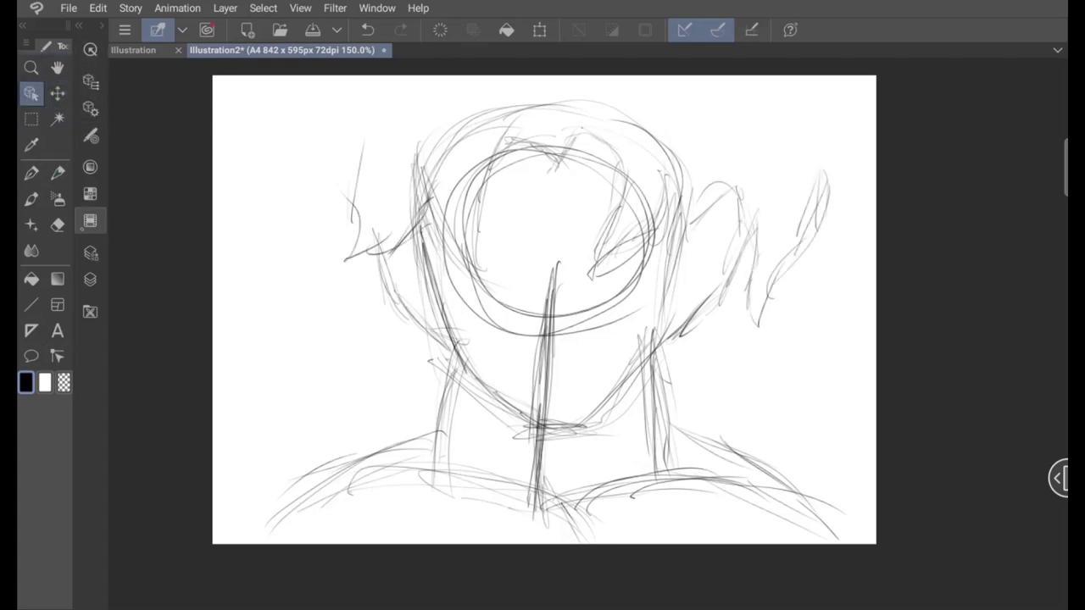
left_click(90, 279)
left_click(162, 61)
left_click(246, 138)
left_click_drag(318, 39, 254, 39)
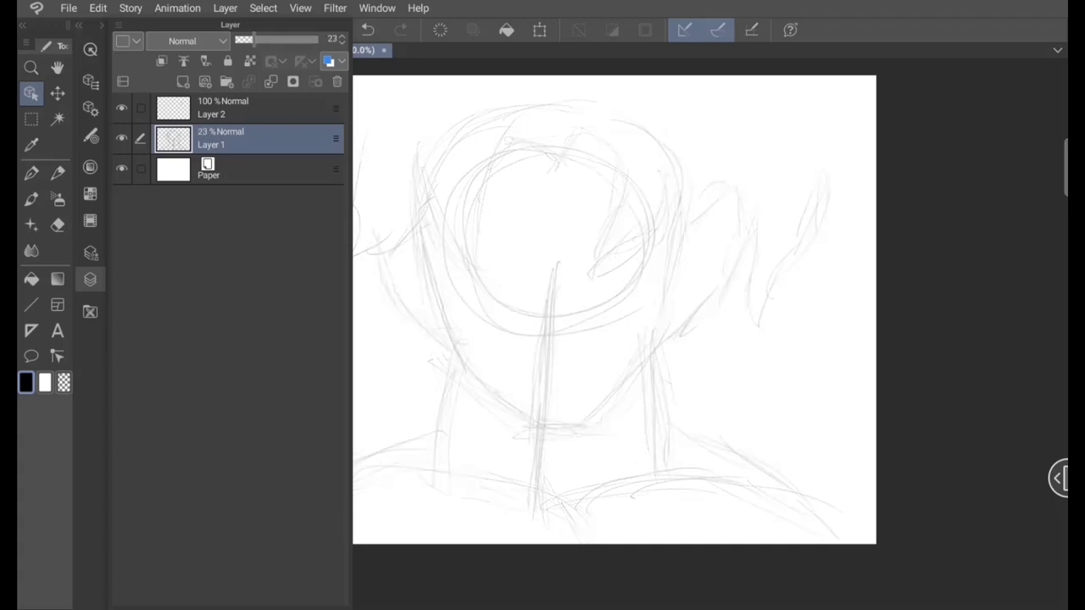
left_click(90, 108)
With the pen on Layer 2, ink the V-shaped jawline up to the cheek
left_click(58, 173)
left_click(90, 108)
mouse_move(403, 195)
left_mouse_down()
mouse_move(438, 331)
mouse_move(543, 403)
mouse_move(558, 397)
mouse_move(645, 238)
left_mouse_up()
left_click_drag(370, 235, 413, 392)
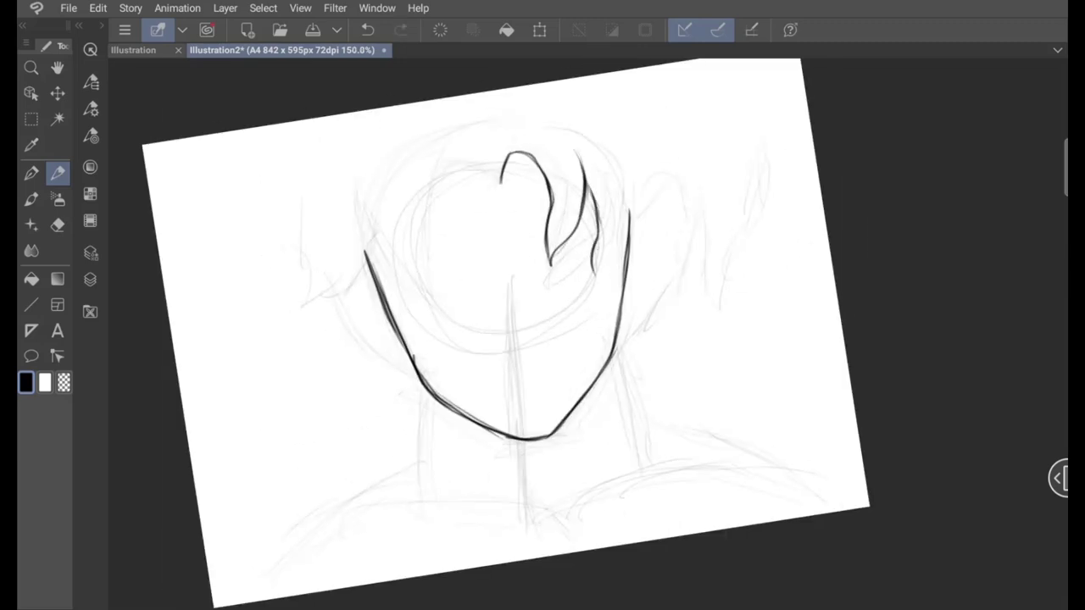
Ink a hair strand by the right cheek and two straight vertical border lines
key("e")
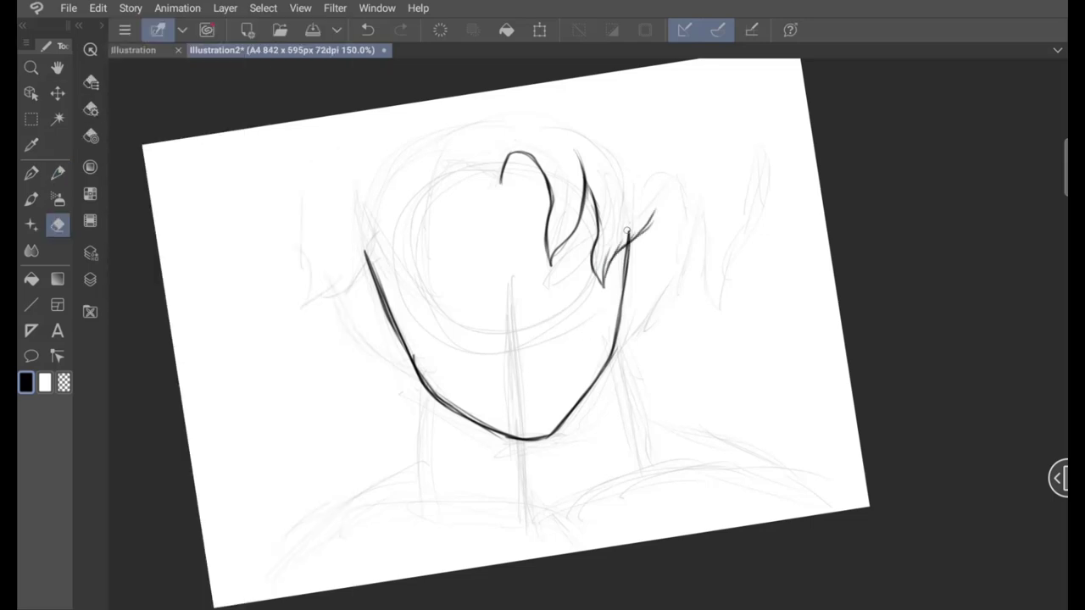
key("p")
left_click_drag(650, 225, 628, 249)
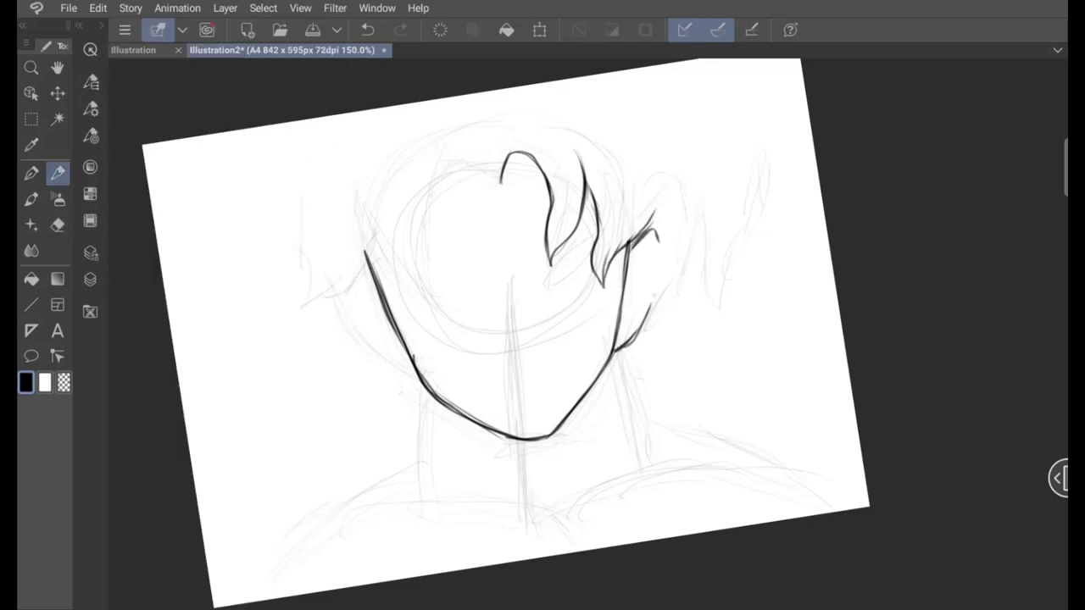
mouse_move(730, 85)
left_mouse_down()
mouse_move(728, 561)
mouse_move(714, 537)
left_mouse_up()
key("ctrl+z")
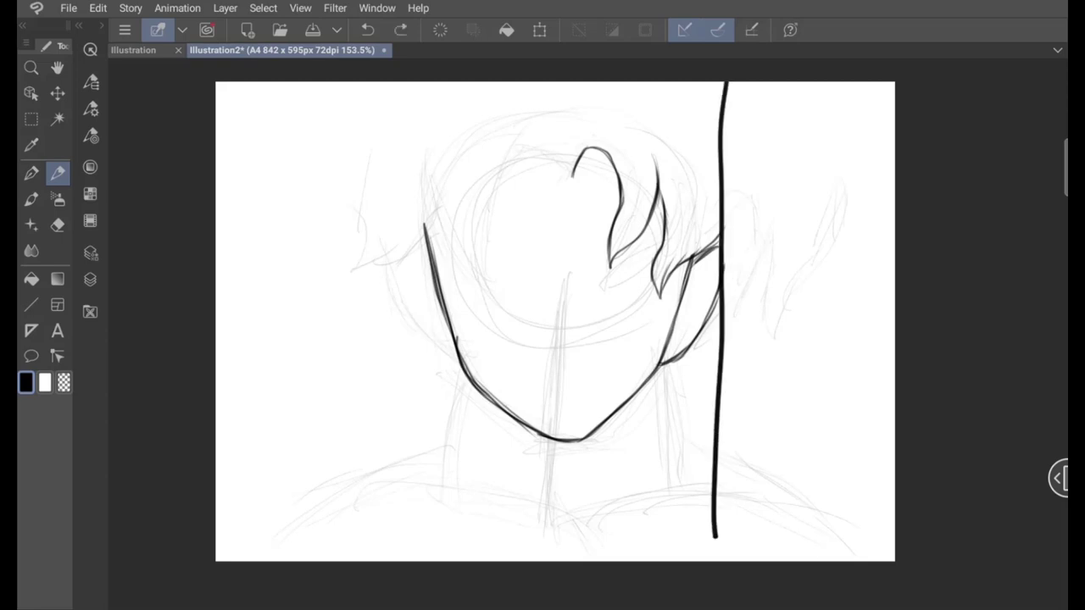
key("ctrl+z")
key("u")
left_click_drag(730, 83, 712, 559)
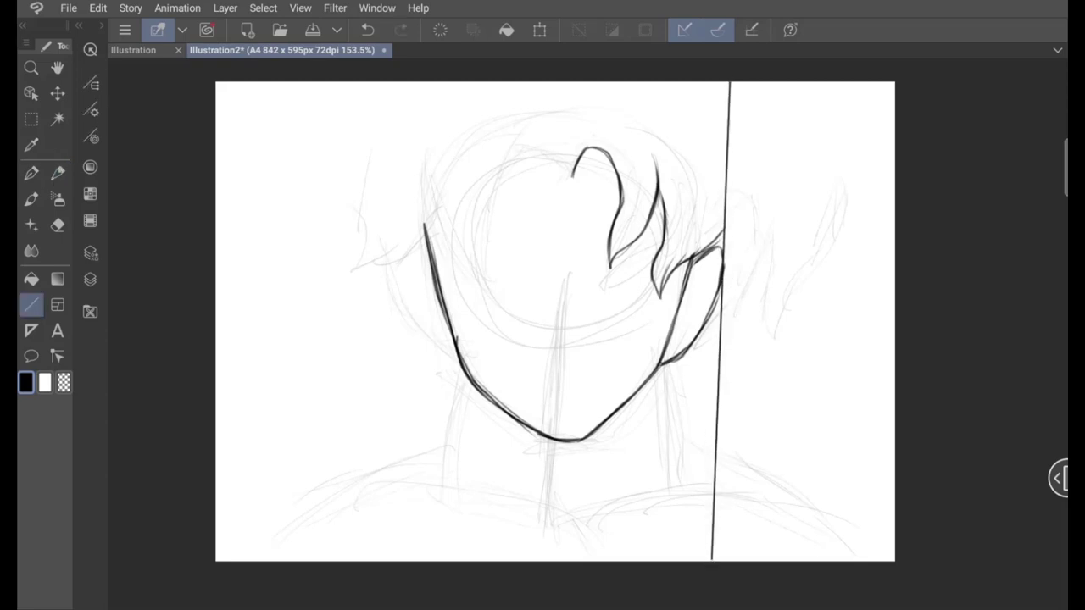
left_click_drag(364, 82, 379, 561)
key("p")
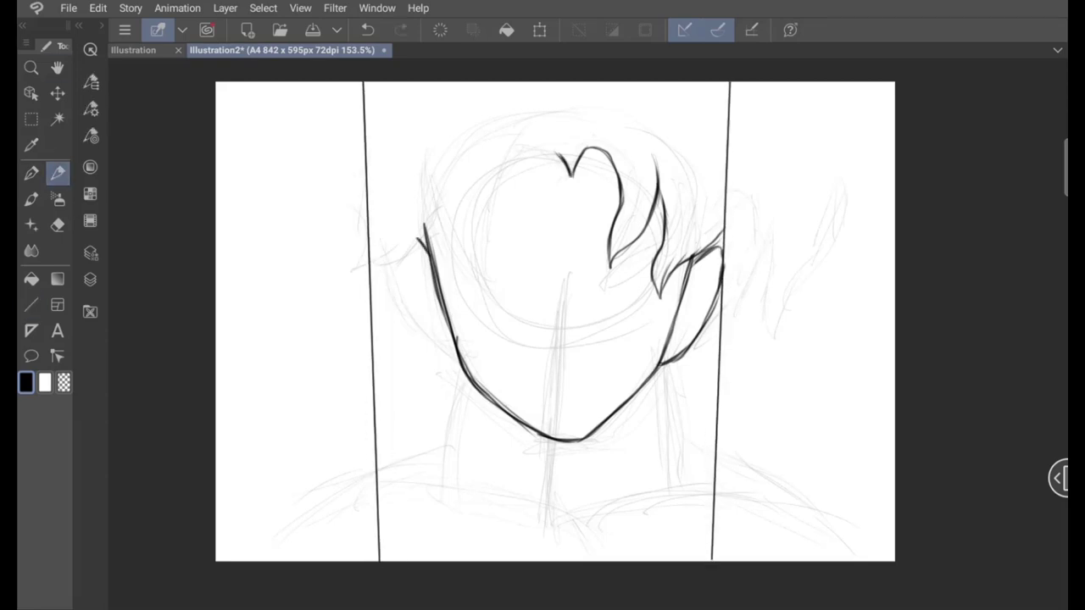
Ink the left side of the head and both neck sides, trimming the left border
left_click_drag(561, 159, 475, 261)
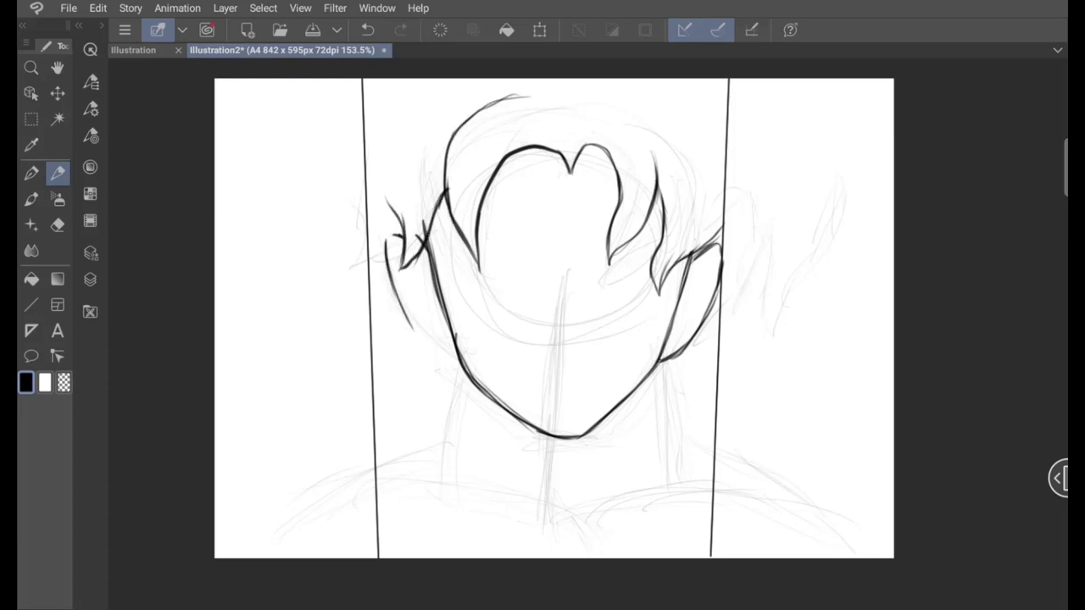
key("e")
mouse_move(363, 80)
left_mouse_down()
mouse_move(378, 558)
mouse_move(398, 558)
left_mouse_up()
key("u")
key("p")
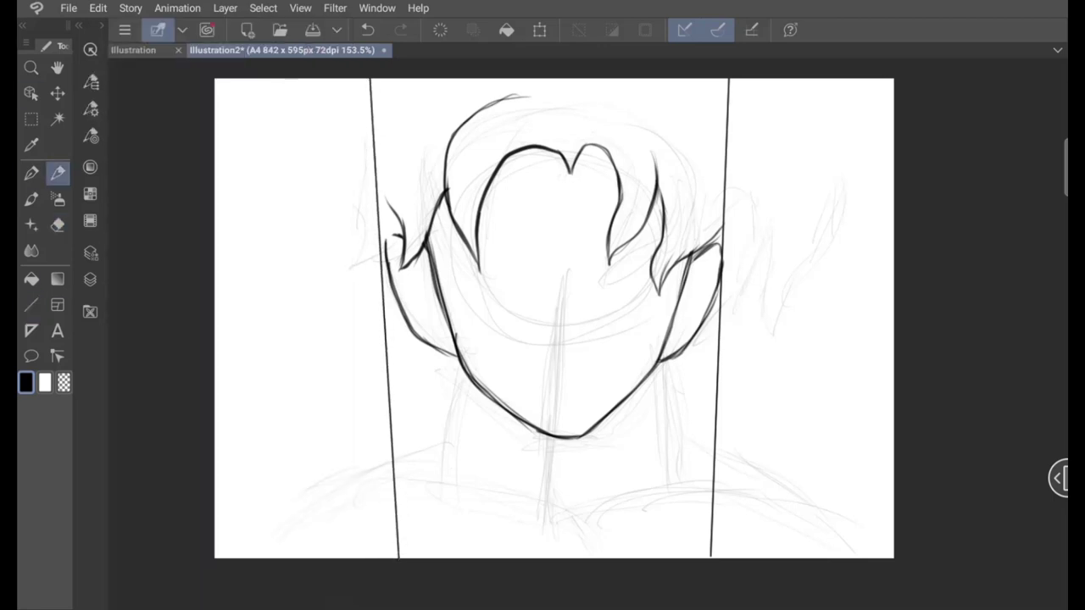
left_click_drag(456, 357, 439, 486)
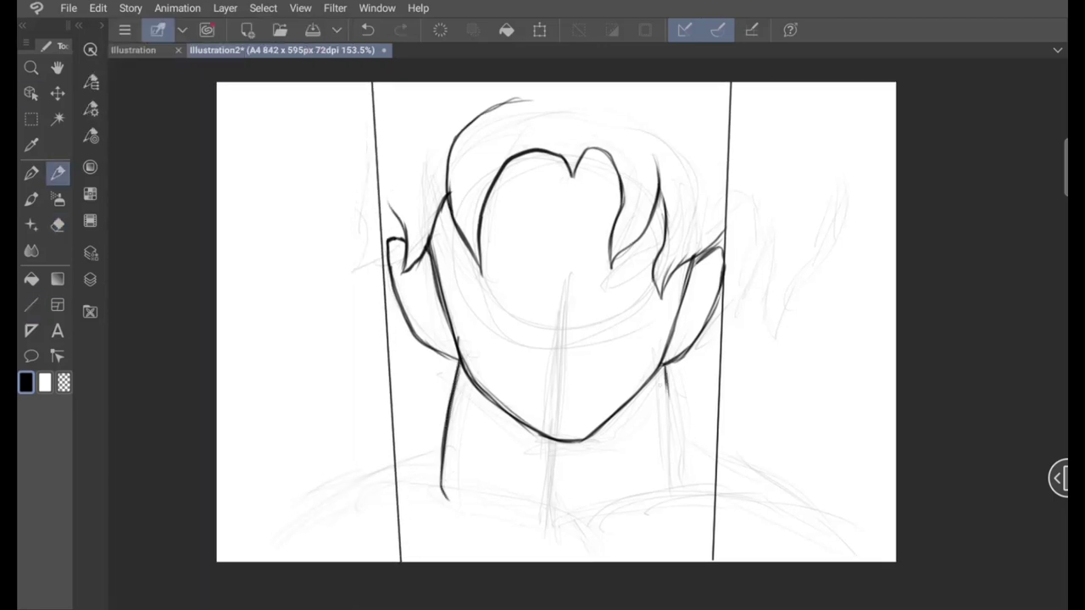
left_click_drag(665, 368, 680, 487)
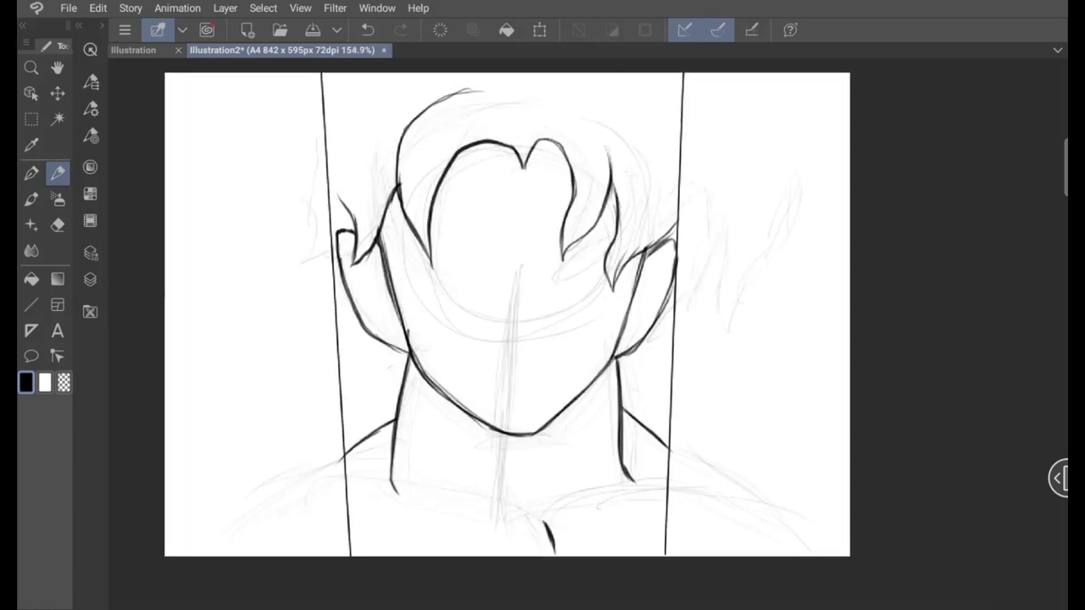
left_click_drag(614, 424, 570, 506)
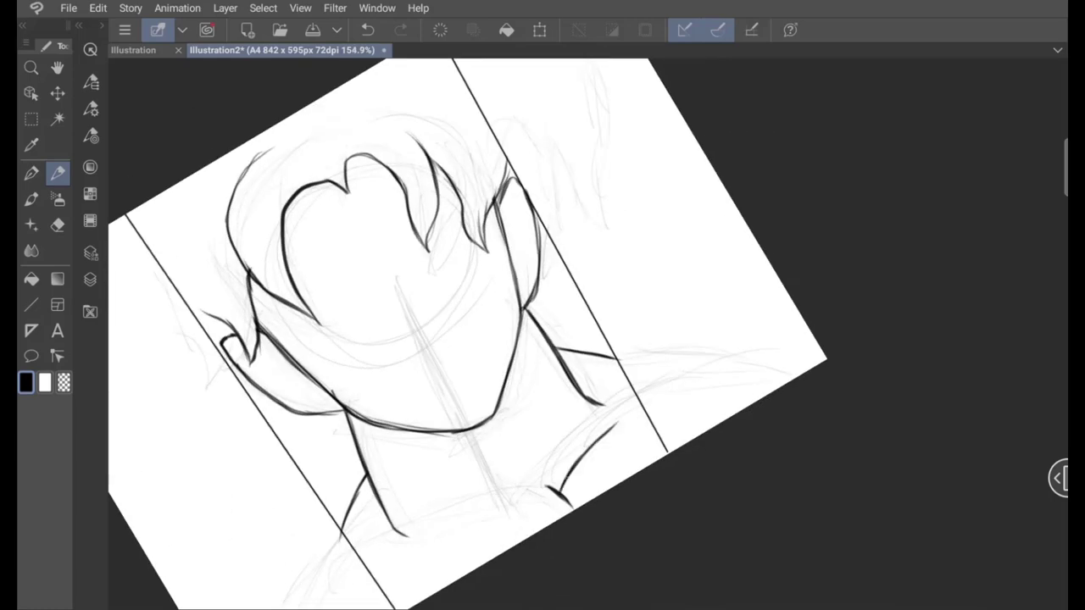
key("ctrl+z")
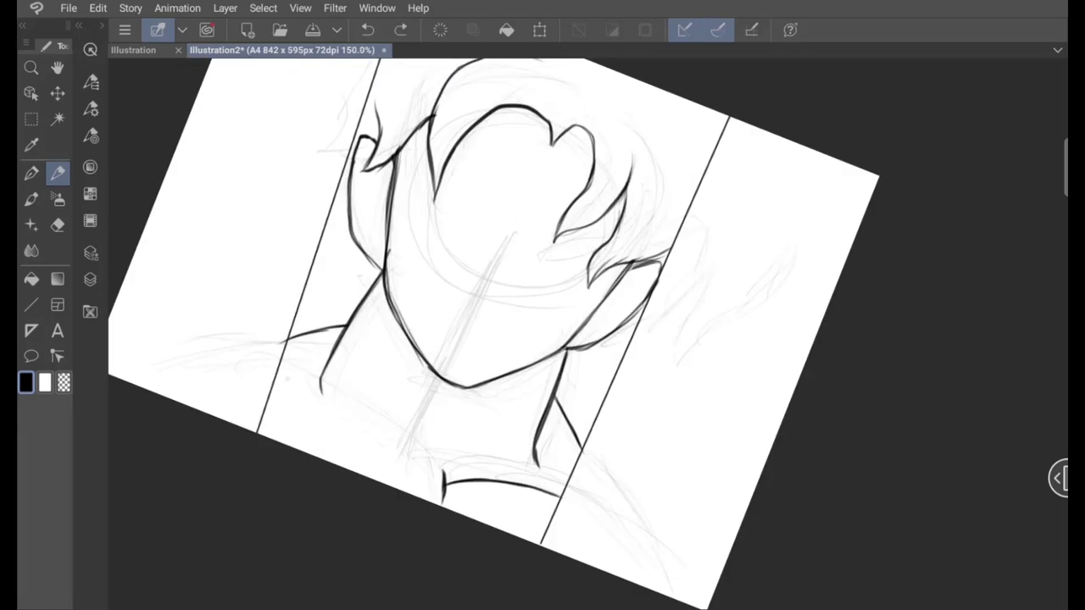
Ink the left shoulder, collar lines, outer hair edge and spikes at the top of the hair
left_click_drag(407, 377, 276, 437)
left_click_drag(442, 464, 331, 399)
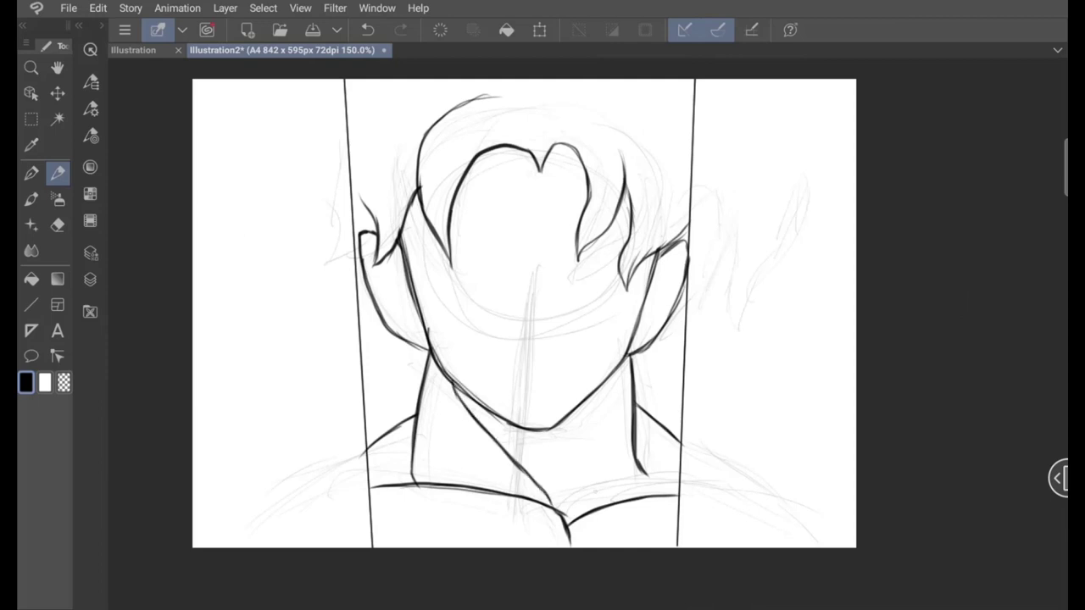
left_click_drag(582, 515, 604, 406)
key("ctrl+z")
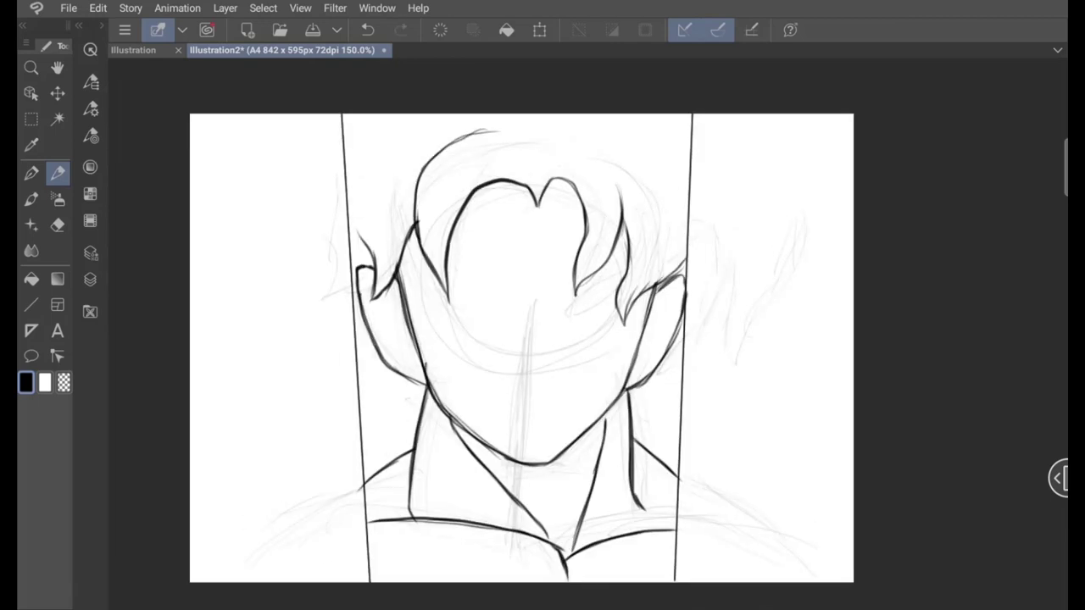
left_click_drag(366, 245, 409, 133)
key("e")
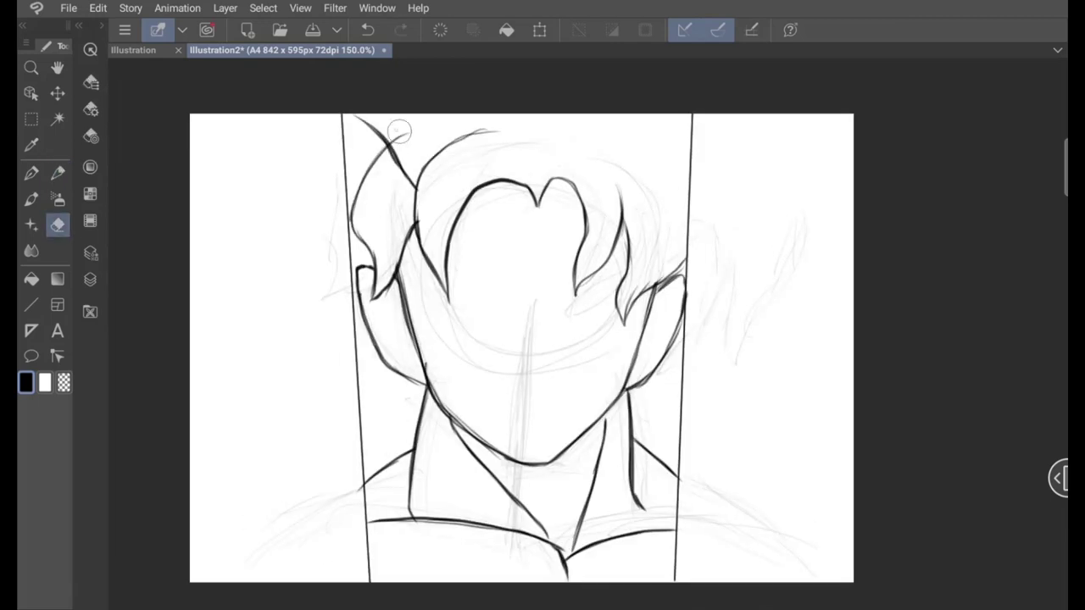
key("ctrl+z")
key("p")
left_click_drag(484, 110, 502, 139)
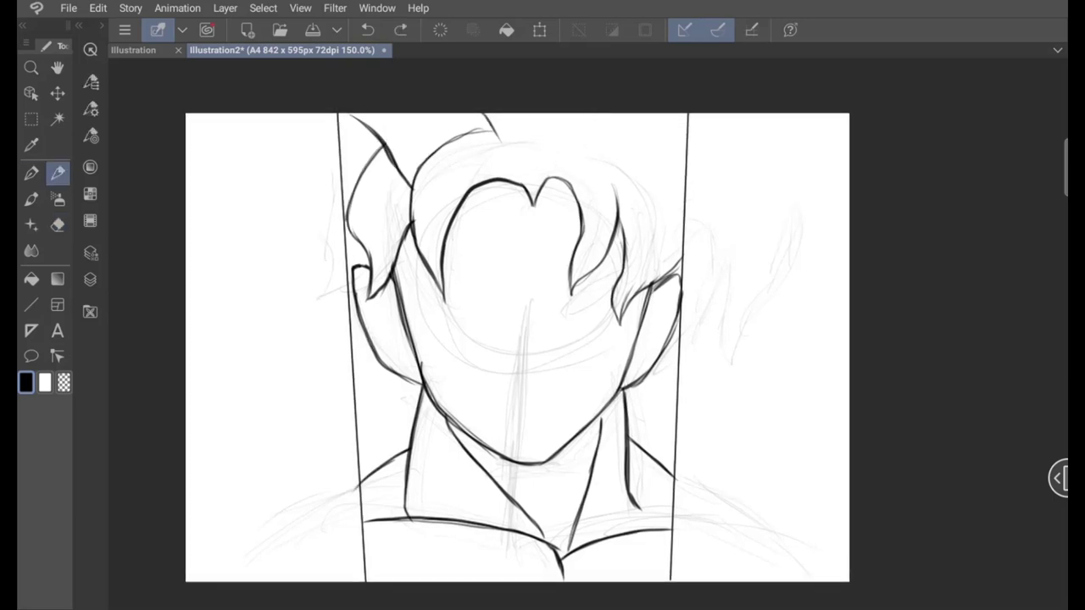
scroll(517, 339, "up", 2)
scroll(517, 339, "up", 2)
left_click_drag(582, 107, 662, 176)
scroll(517, 339, "down", 1)
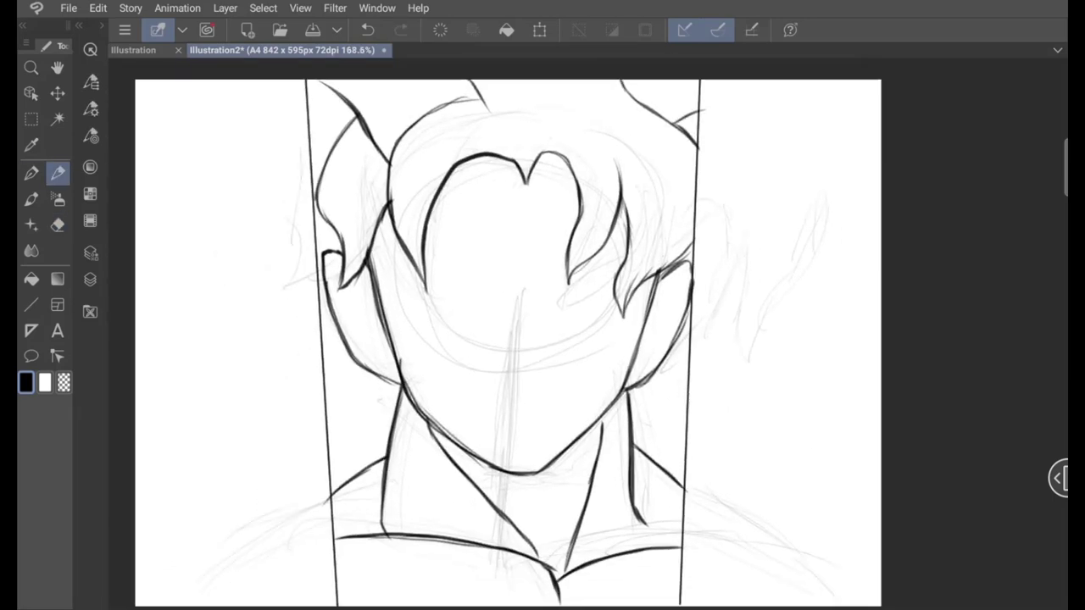
left_click(89, 279)
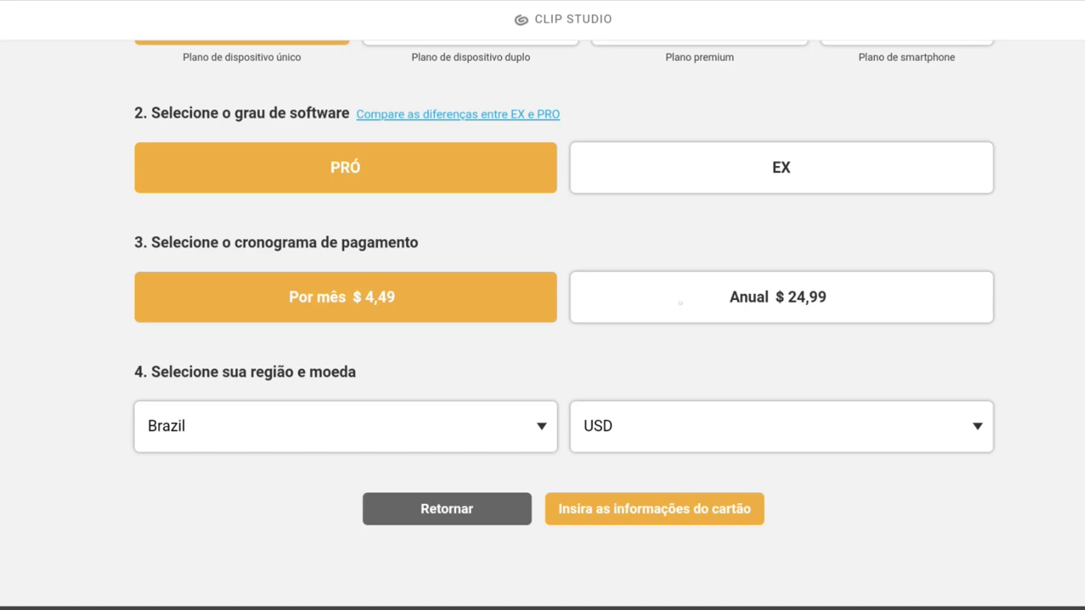
Scroll the ec.clip-studio.com plans page up and back down over the plan types and PRO grade
scroll(542, 339, "up", 1)
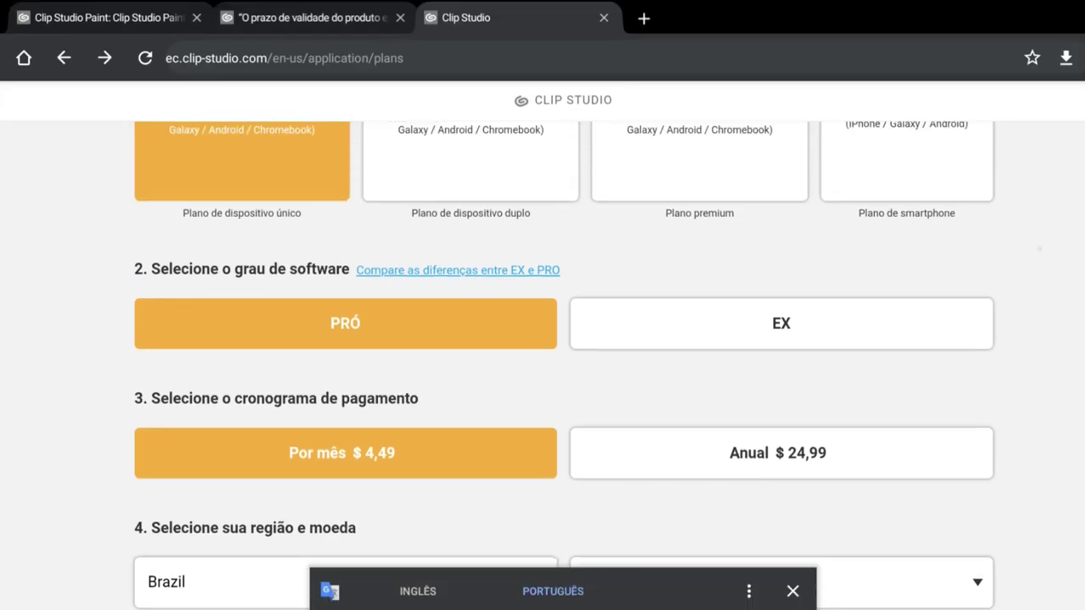
scroll(542, 339, "up", 1)
scroll(542, 339, "up", 1)
scroll(543, 339, "up", 2)
scroll(542, 339, "down", 1)
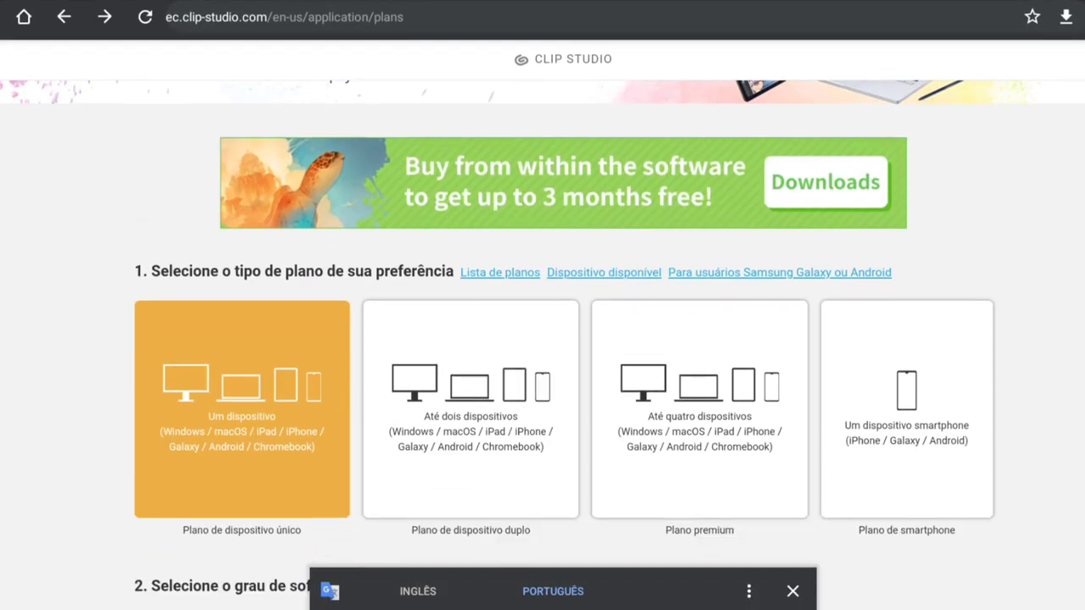
scroll(542, 339, "down", 1)
scroll(542, 339, "down", 1)
scroll(542, 339, "down", 1)
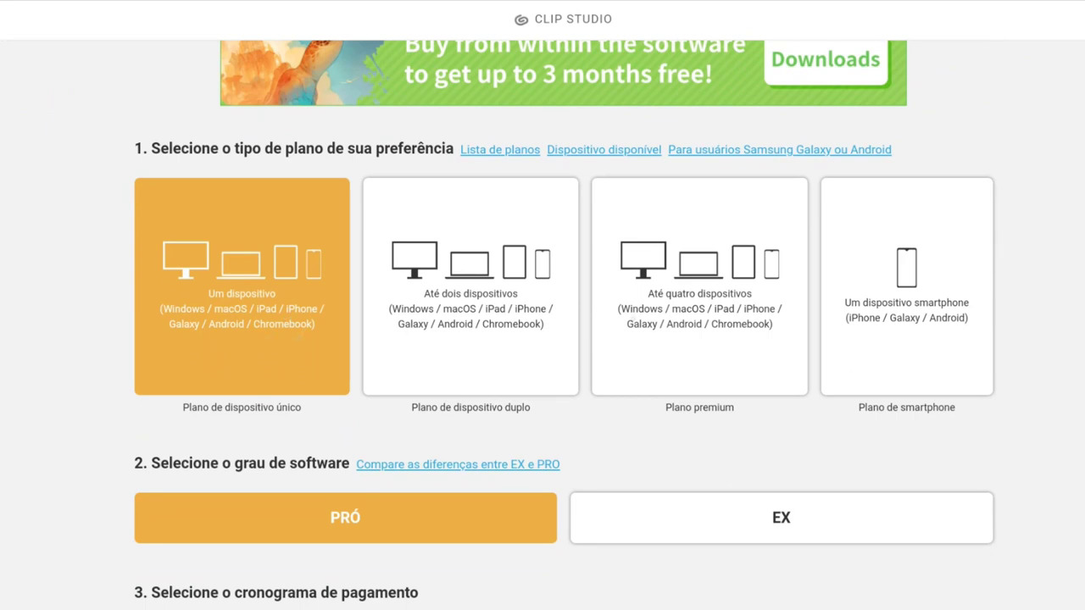
Compare the two-device, Premium four-device and smartphone plans, ending on the PRO $4,49 monthly price
left_click(470, 288)
scroll(542, 339, "down", 5)
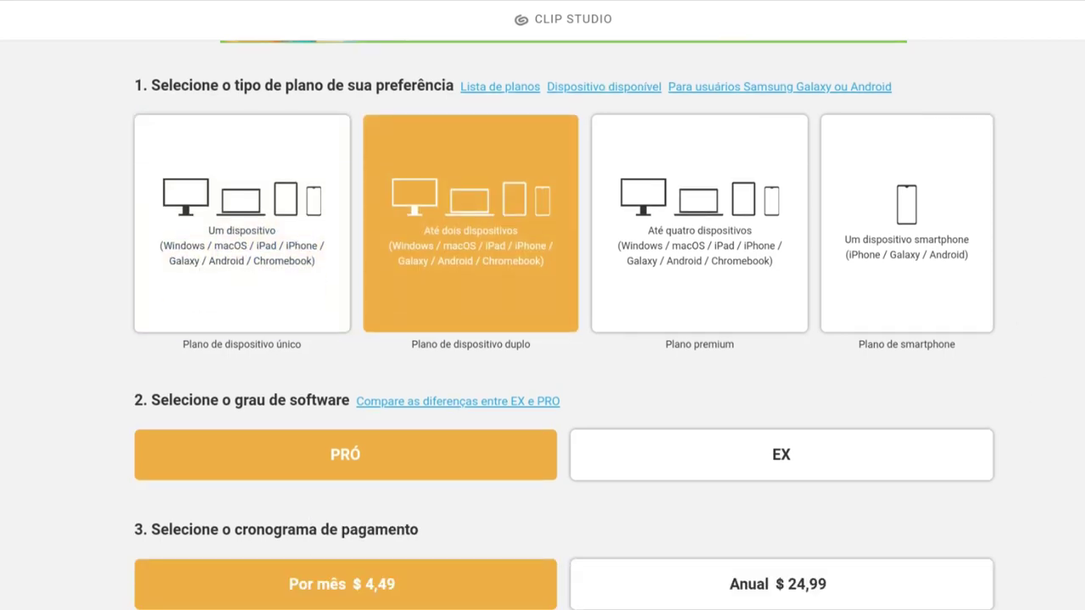
scroll(564, 339, "down", 1)
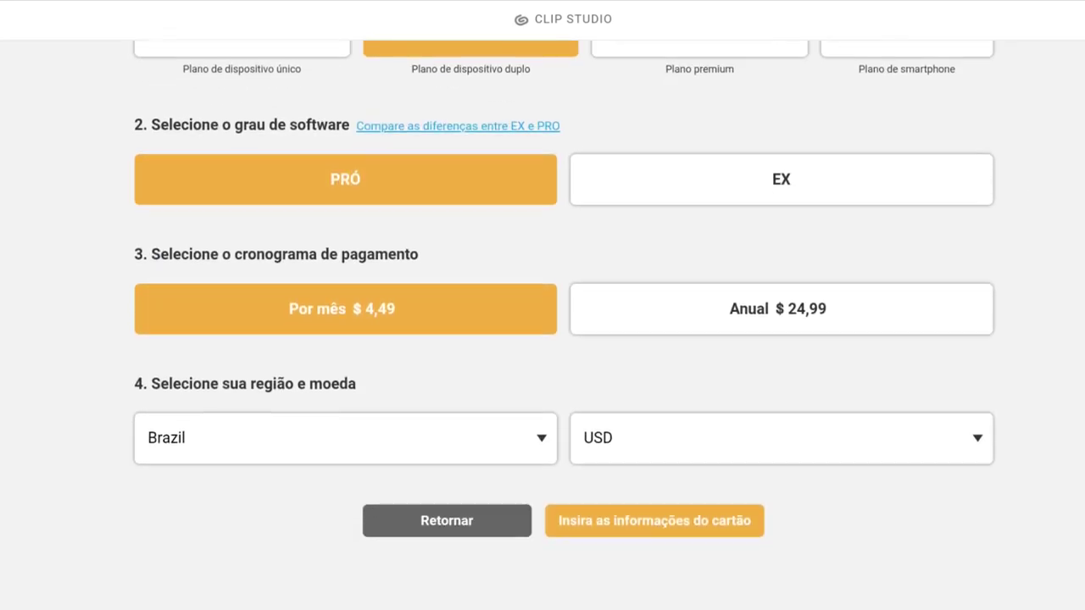
scroll(563, 339, "up", 3)
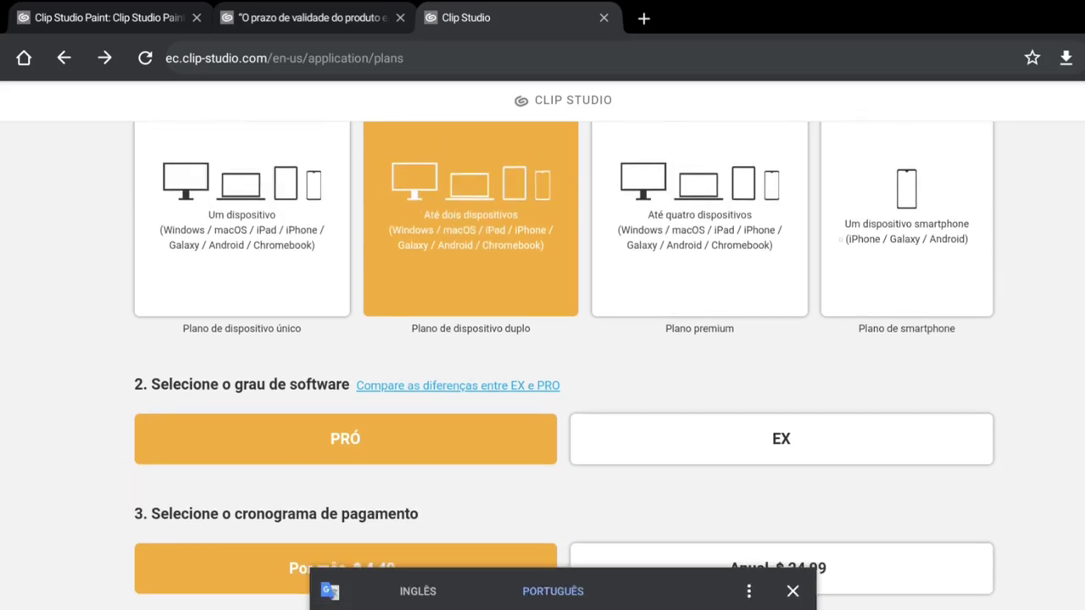
left_click(699, 254)
scroll(542, 339, "down", 4)
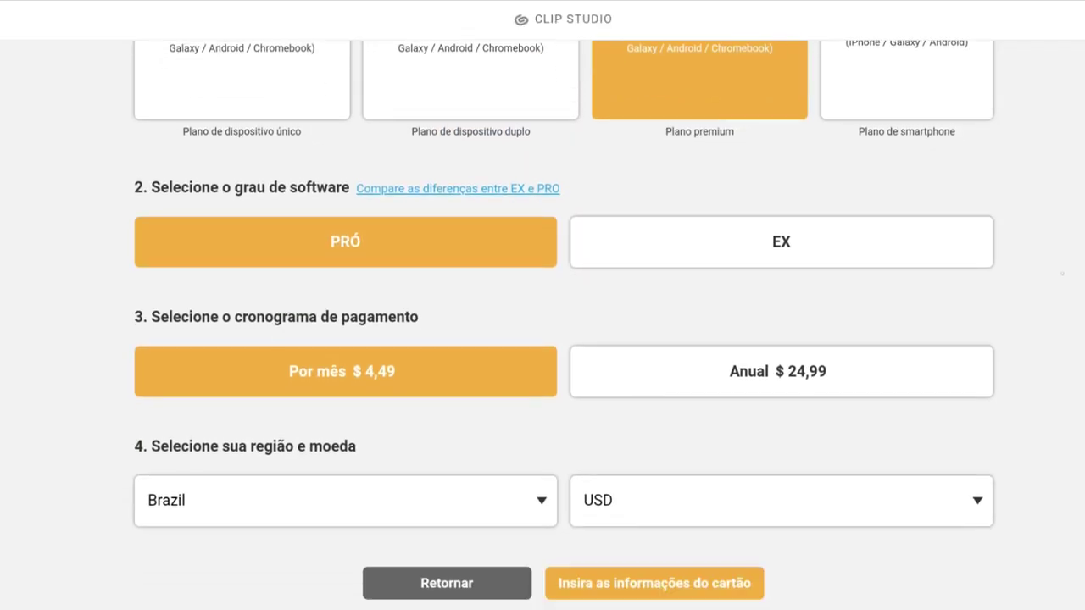
scroll(543, 339, "up", 4)
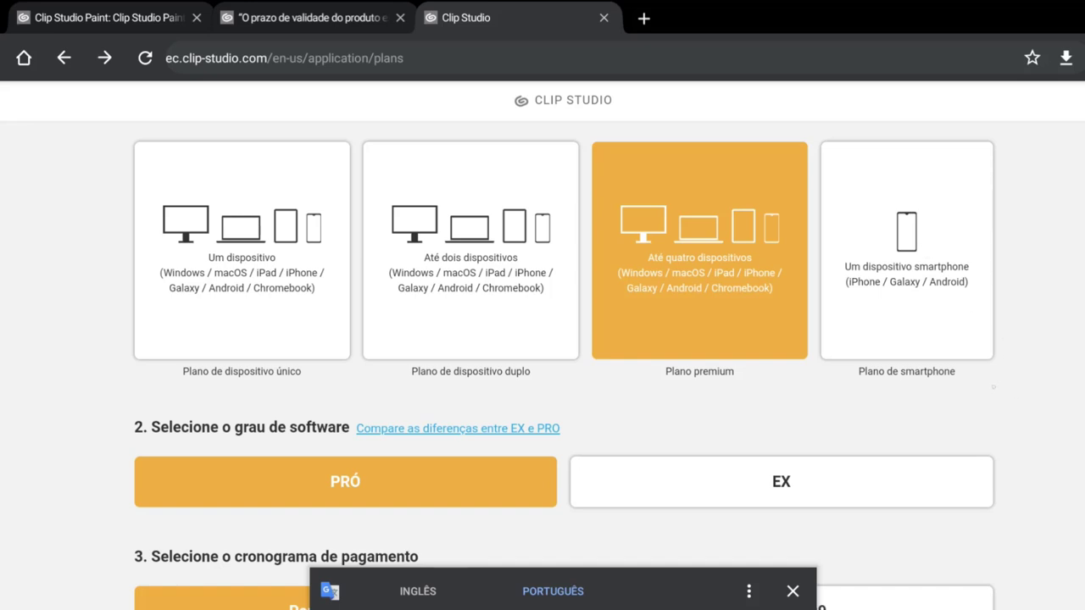
left_click(906, 250)
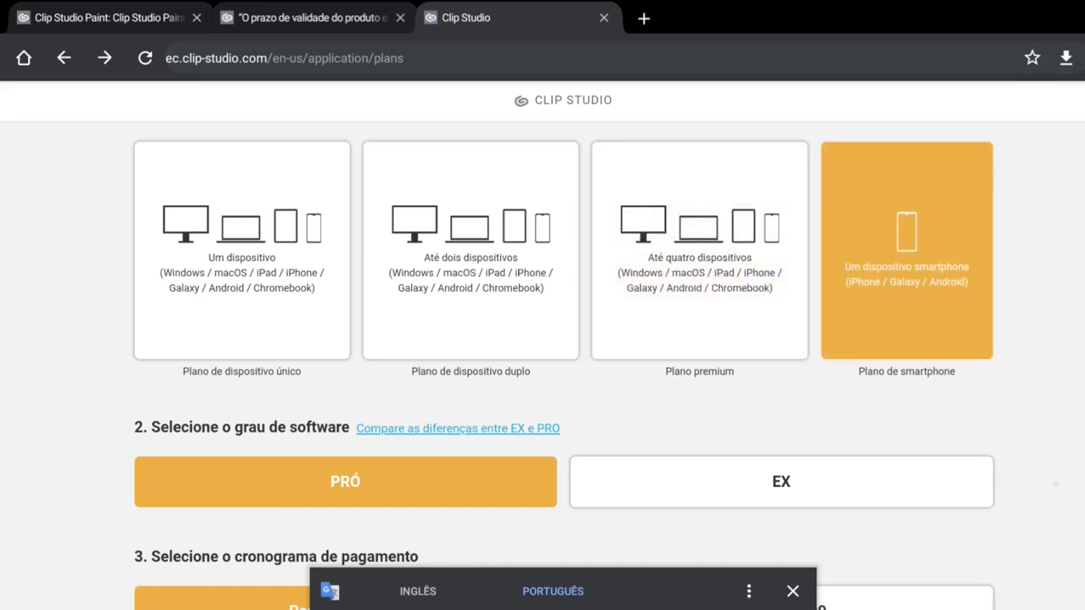
scroll(543, 339, "down", 4)
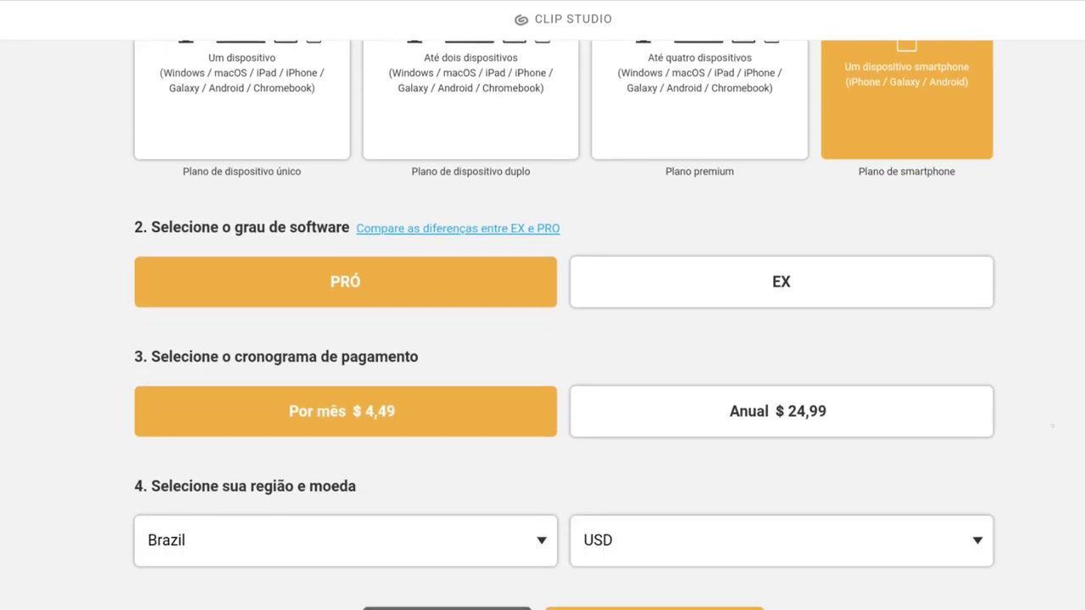
scroll(543, 339, "up", 1)
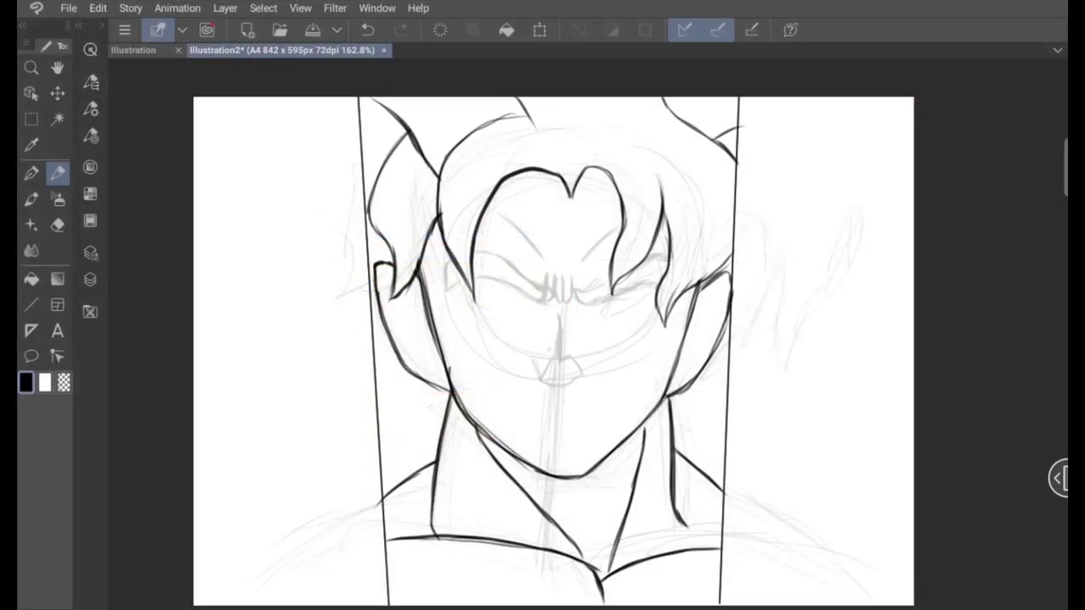
Marquee-select the nose area, nudge it slightly left with Ctrl+T, then deselect
scroll(542, 339, "up", 1)
key("m")
left_click_drag(431, 268, 528, 343)
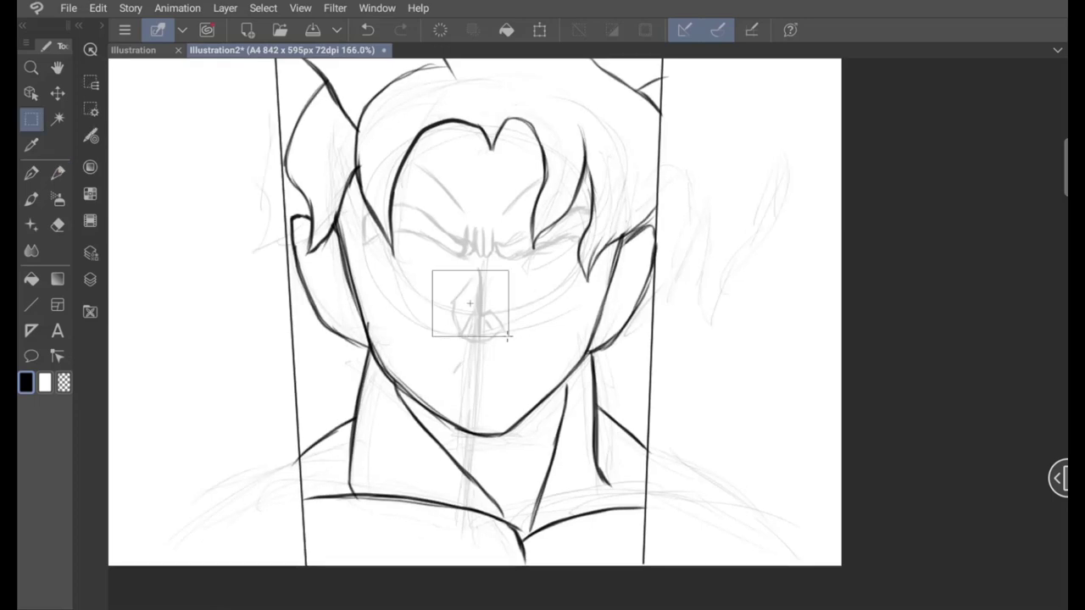
key("k")
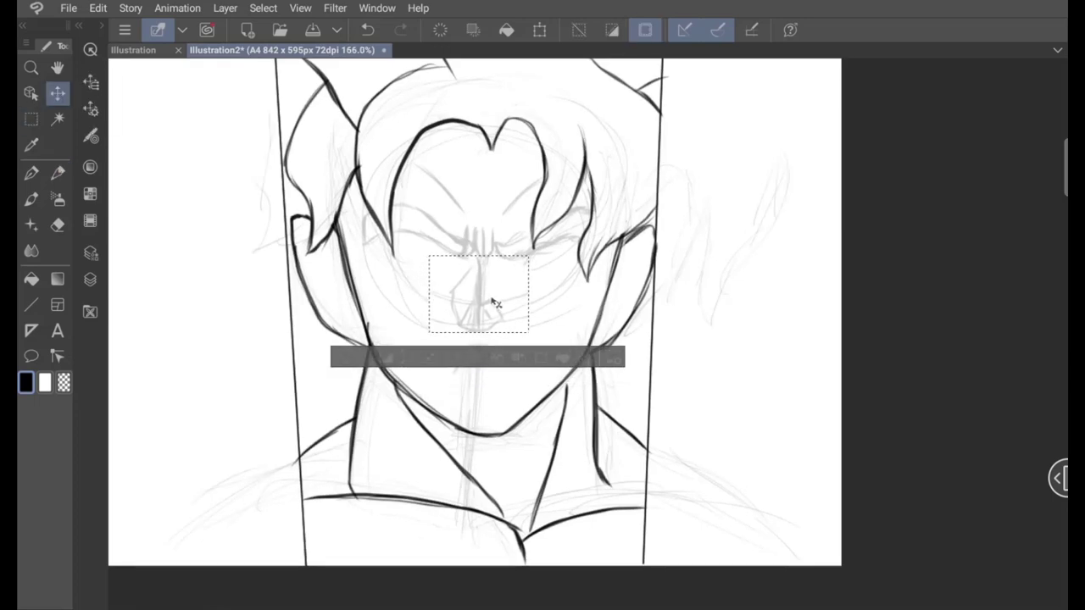
key("ctrl+t")
left_click_drag(499, 285, 496, 285)
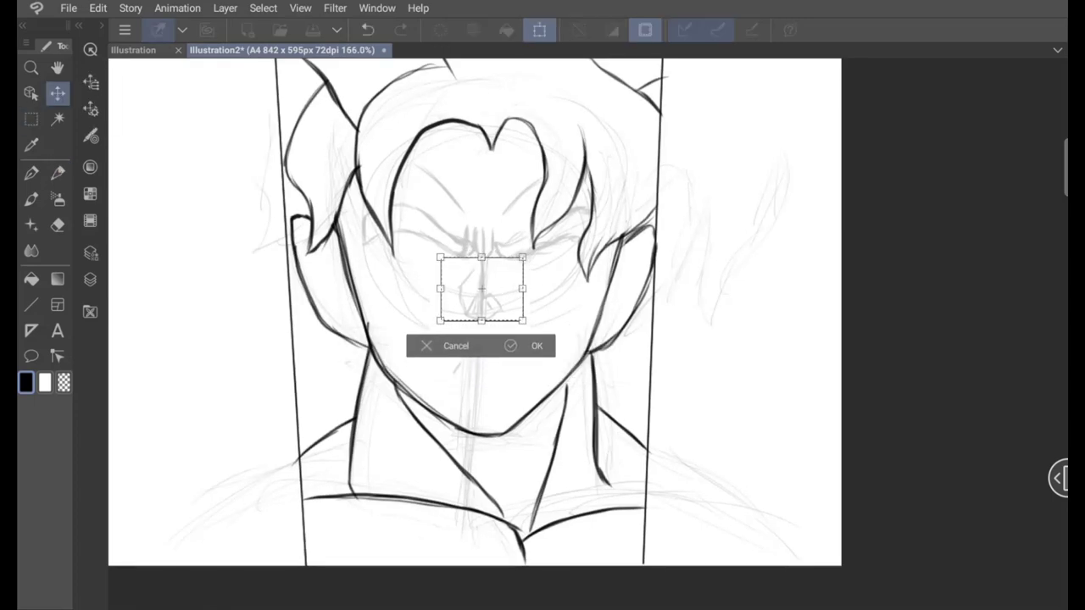
key("Return")
key("p")
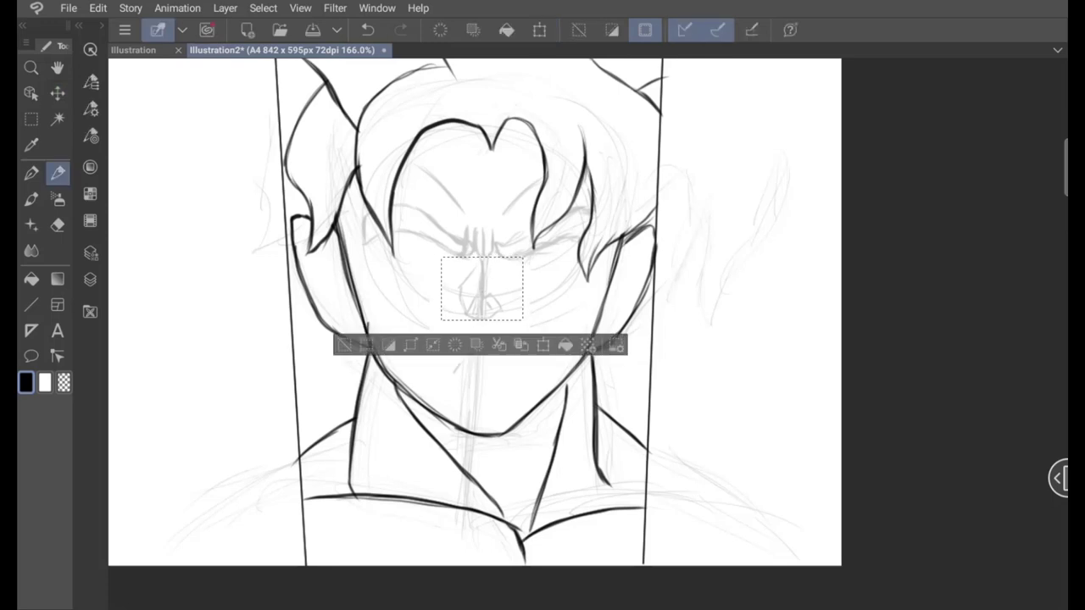
key("ctrl+d")
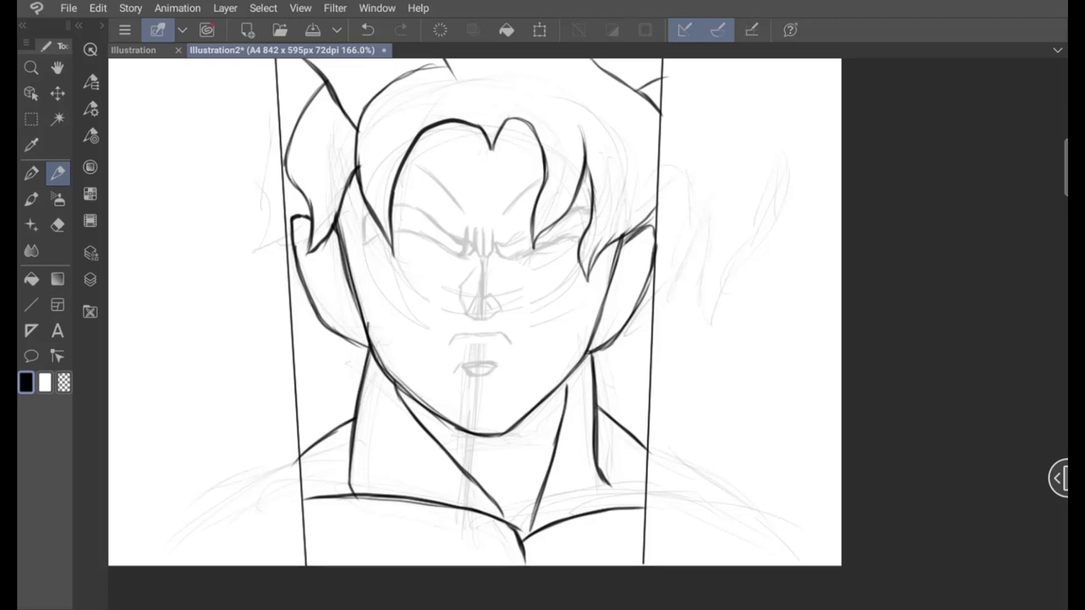
Sketch the detail under the left eye, then nudge and zoom the view slightly upward
left_click_drag(390, 265, 457, 262)
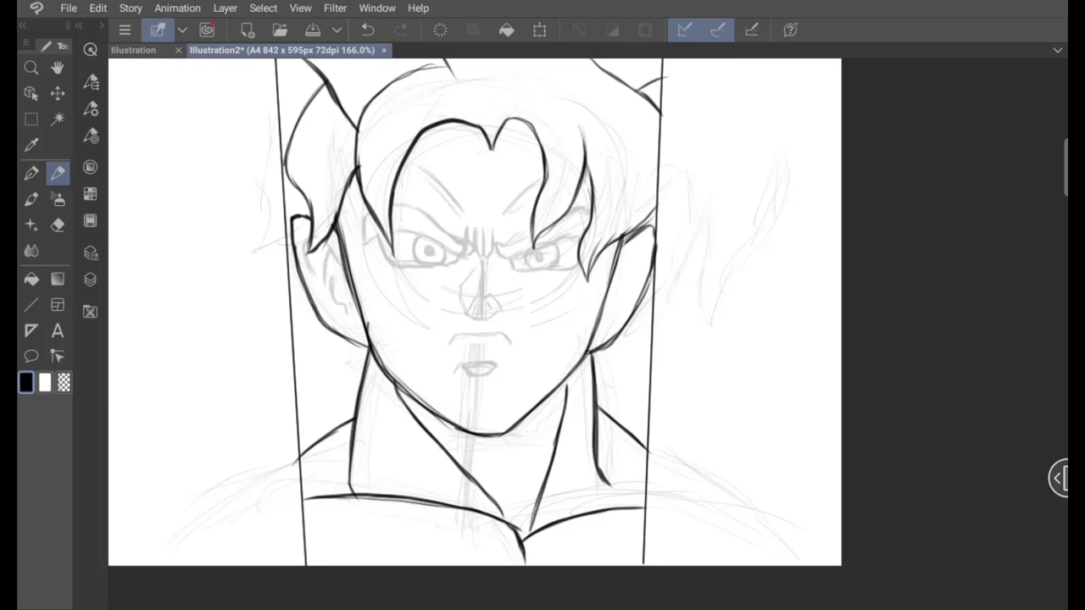
left_click_drag(475, 314, 481, 301)
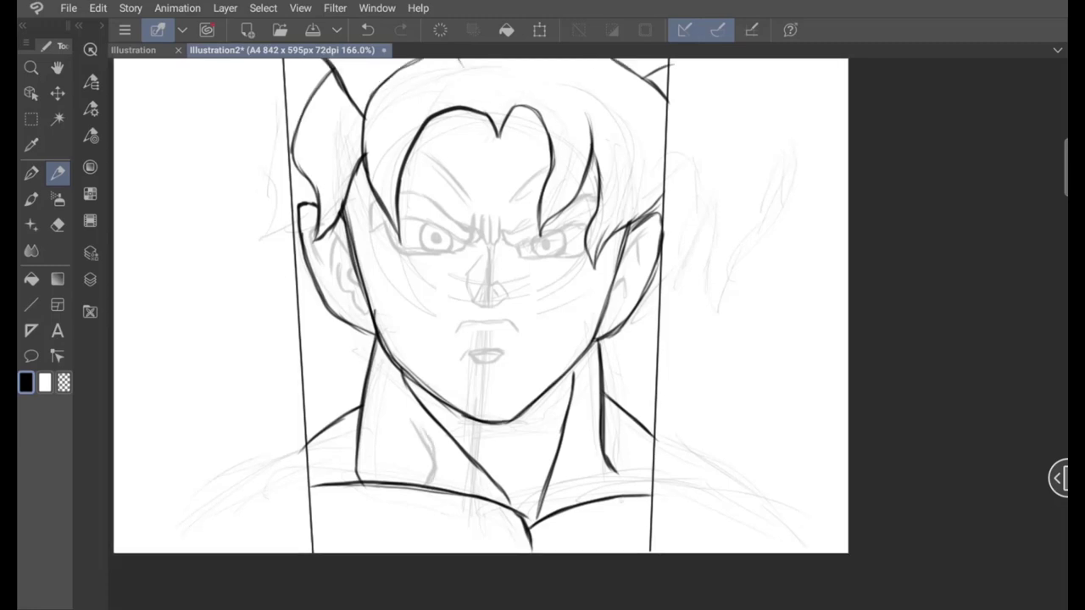
scroll(526, 339, "down", 2)
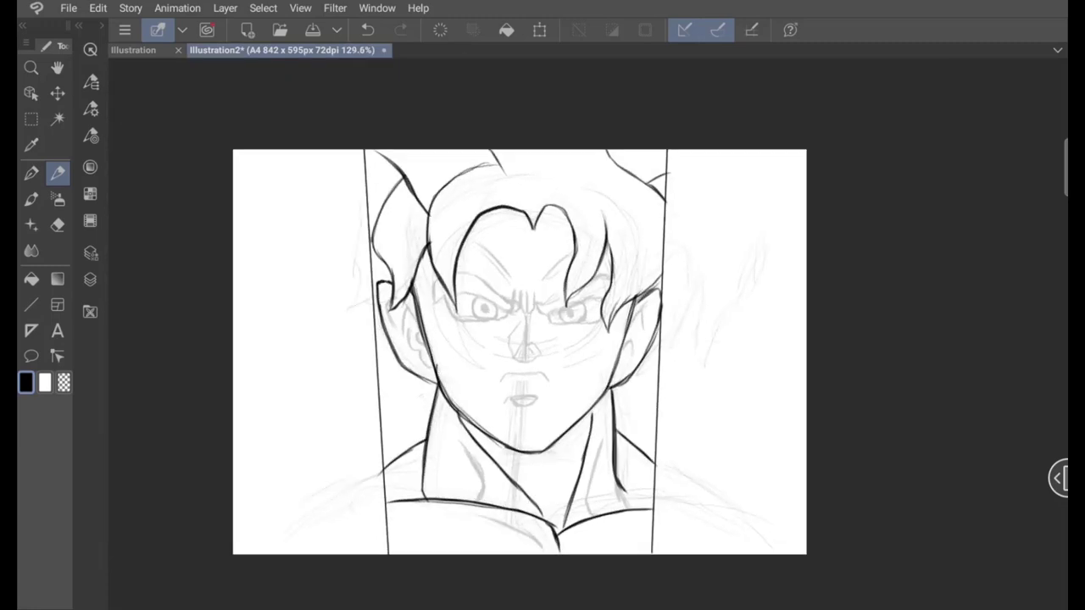
scroll(520, 352, "up", 2)
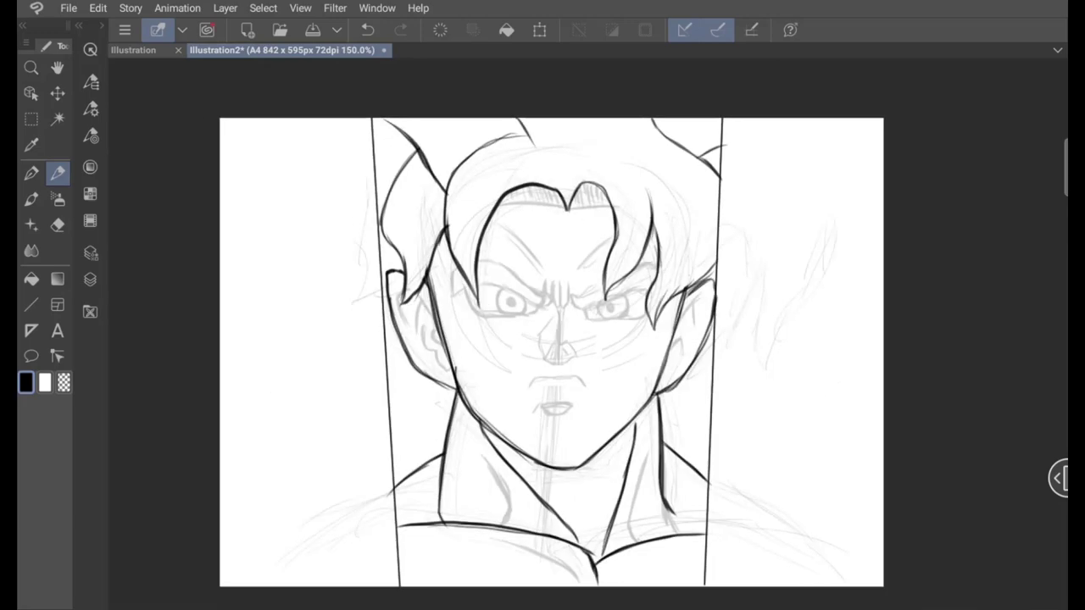
Check the layer list and zoom in and out over the drawing
left_click(90, 278)
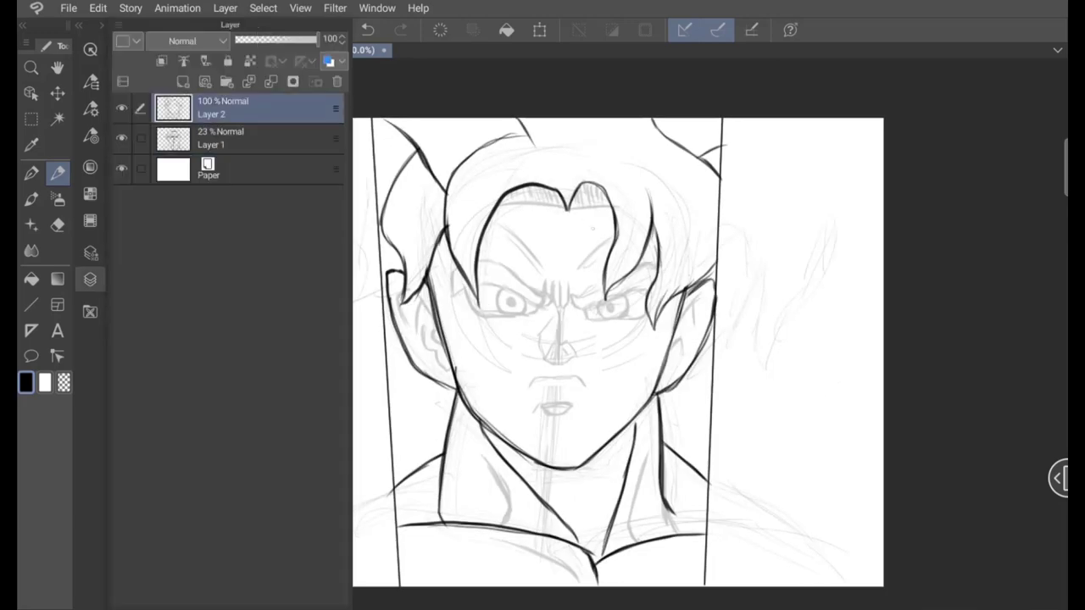
scroll(551, 352, "up", 2)
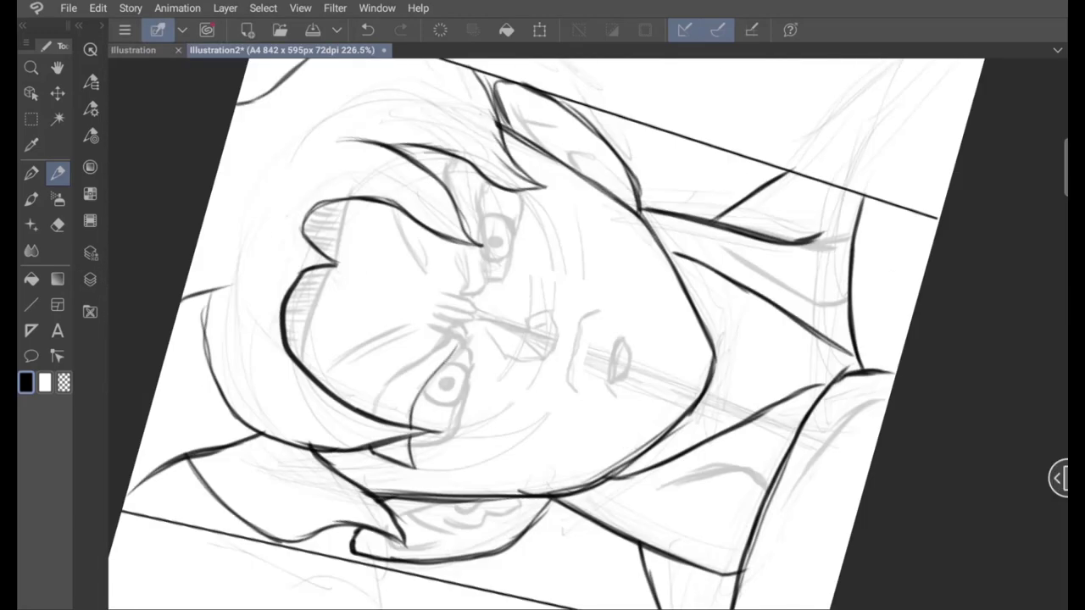
scroll(551, 339, "down", 1)
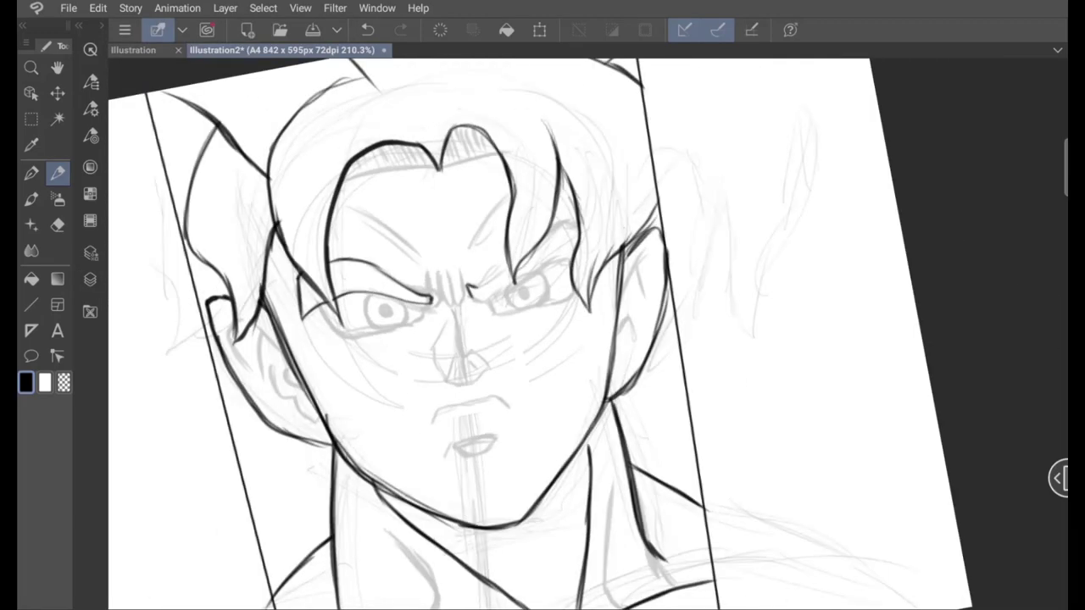
scroll(550, 339, "down", 1)
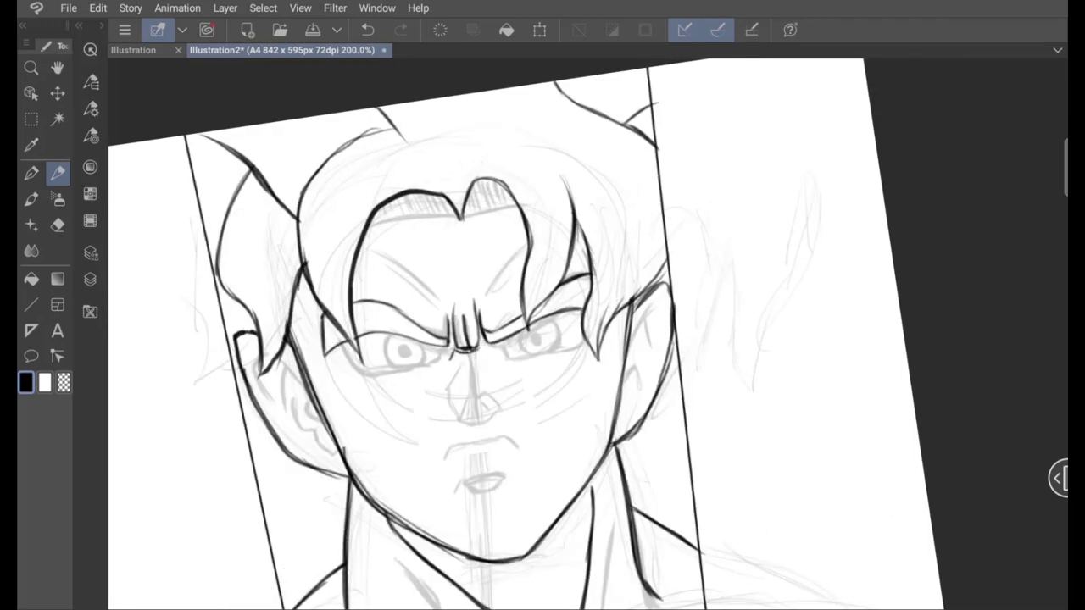
scroll(551, 339, "up", 2)
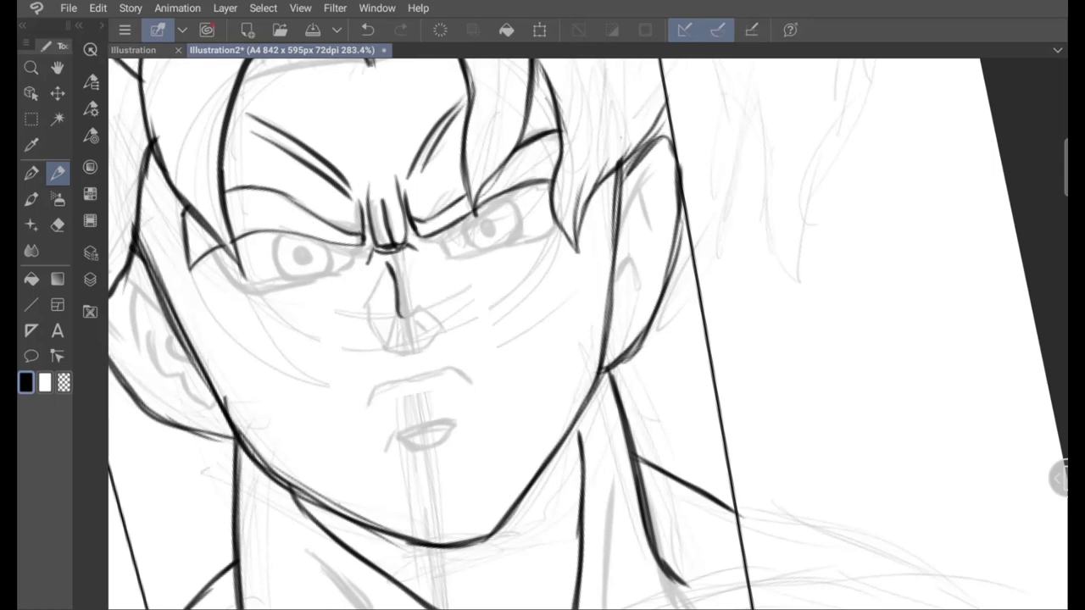
Pan to the face, rotate the canvas back upright and ink the mouth line
mouse_move(398, 314)
left_mouse_down()
mouse_move(462, 360)
mouse_move(483, 408)
mouse_move(464, 398)
left_mouse_up()
scroll(551, 339, "down", 1)
scroll(550, 339, "up", 2)
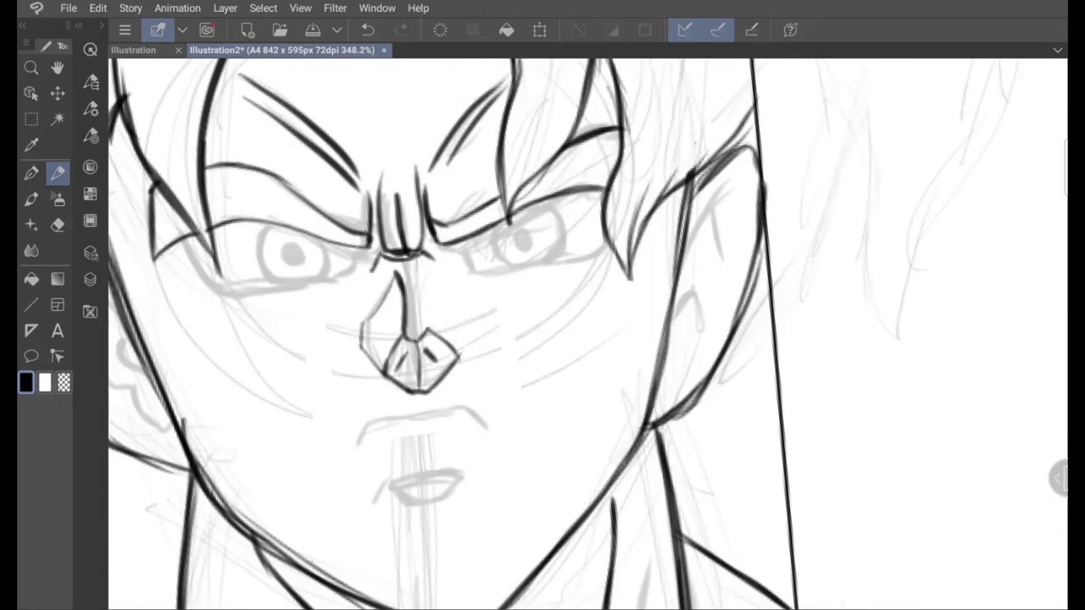
scroll(551, 339, "down", 1)
scroll(550, 339, "up", 1)
mouse_move(551, 339)
left_mouse_down()
mouse_move(475, 280)
mouse_move(508, 381)
left_mouse_up()
mouse_move(551, 339)
left_mouse_down()
mouse_move(593, 305)
mouse_move(543, 373)
mouse_move(593, 305)
mouse_move(577, 339)
mouse_move(508, 297)
mouse_move(525, 322)
mouse_move(593, 339)
mouse_move(525, 364)
mouse_move(492, 398)
mouse_move(559, 322)
left_mouse_up()
left_click_drag(415, 279, 466, 339)
mouse_move(543, 339)
left_mouse_down()
mouse_move(559, 322)
mouse_move(491, 398)
mouse_move(543, 339)
mouse_move(576, 322)
mouse_move(508, 382)
left_mouse_up()
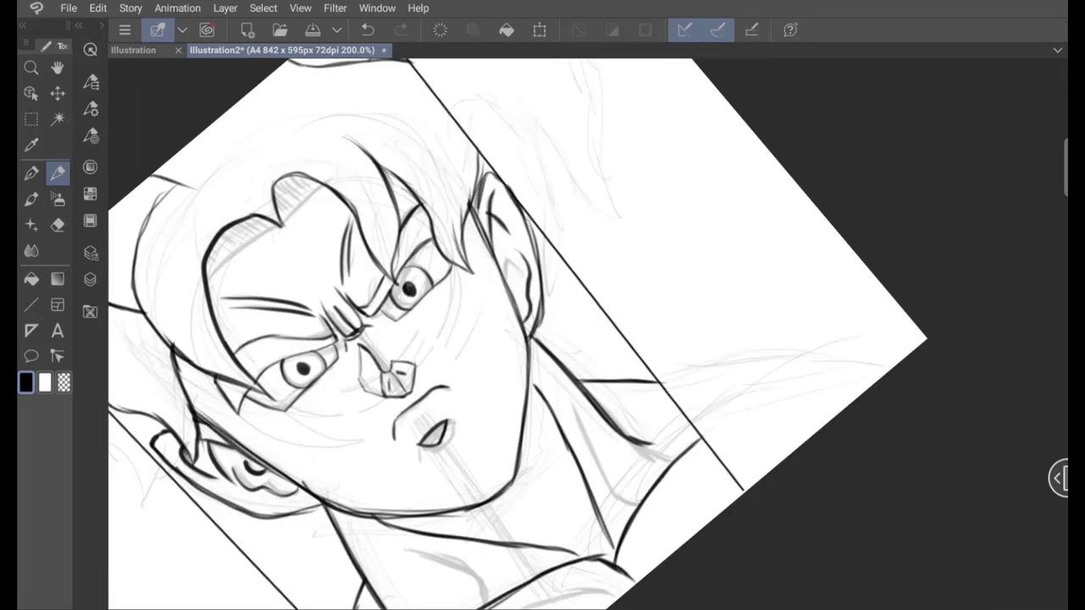
Draw straight vertical speed lines down the left and right sides of the face
mouse_move(551, 339)
left_mouse_down()
mouse_move(508, 381)
mouse_move(542, 339)
left_mouse_up()
key("u")
left_click_drag(331, 107, 368, 574)
left_click_drag(287, 108, 343, 574)
mouse_move(256, 108)
left_mouse_down()
mouse_move(310, 575)
mouse_move(276, 575)
left_mouse_up()
left_click_drag(205, 142, 243, 574)
left_click_drag(747, 107, 707, 575)
left_click_drag(765, 107, 736, 575)
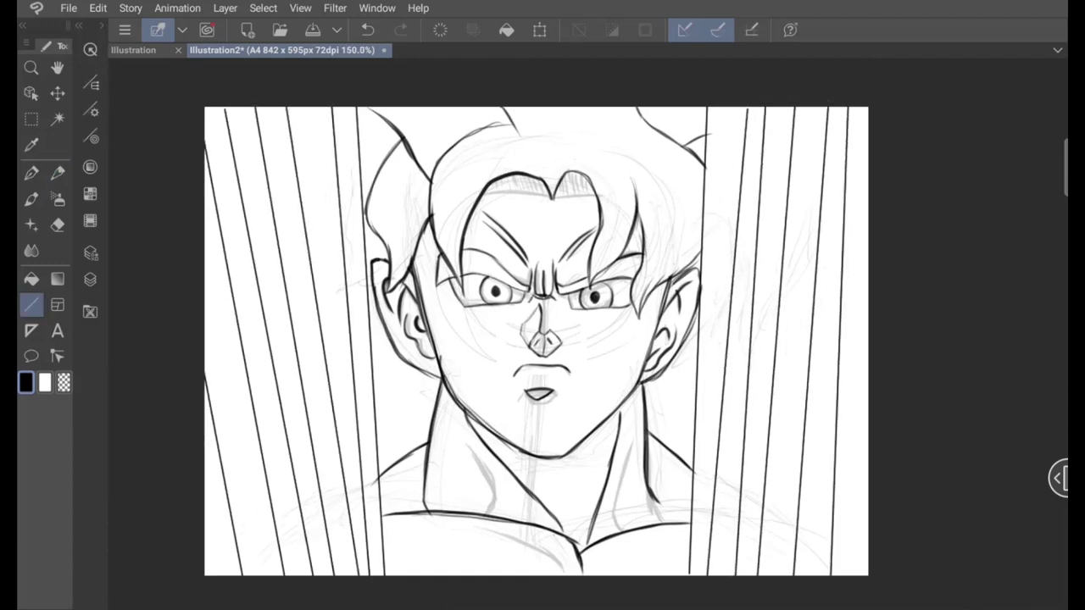
On a different layer, ink darker trial strokes over the left hair outline
left_click(89, 279)
left_click(211, 138)
left_click(90, 279)
left_click(57, 173)
left_click_drag(551, 339, 508, 296)
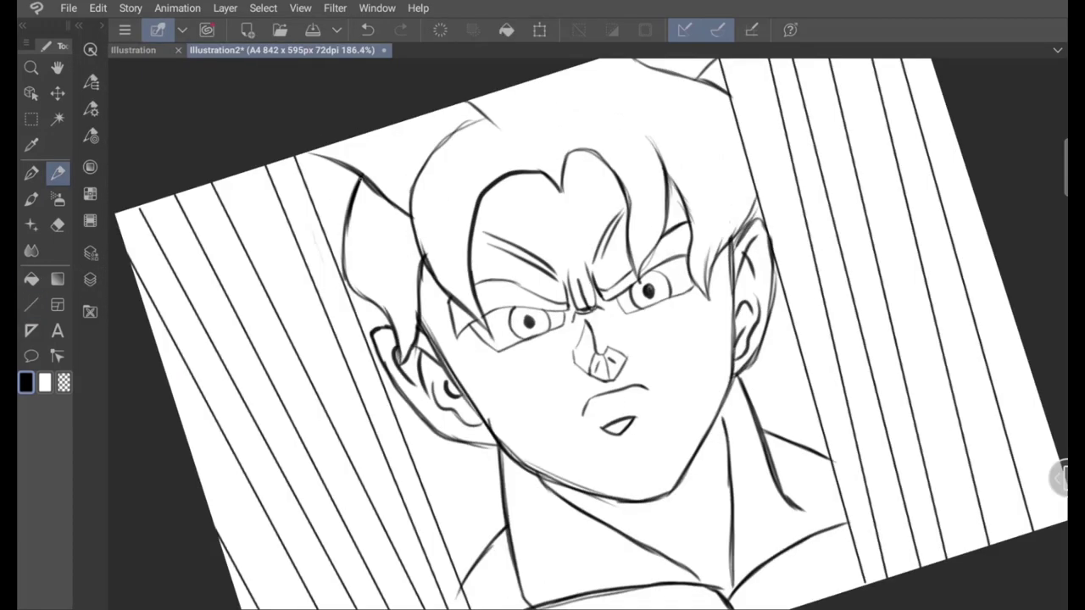
mouse_move(342, 197)
left_mouse_down()
mouse_move(371, 303)
mouse_move(424, 364)
left_mouse_up()
mouse_move(408, 183)
left_mouse_down()
mouse_move(495, 340)
mouse_move(509, 296)
left_mouse_up()
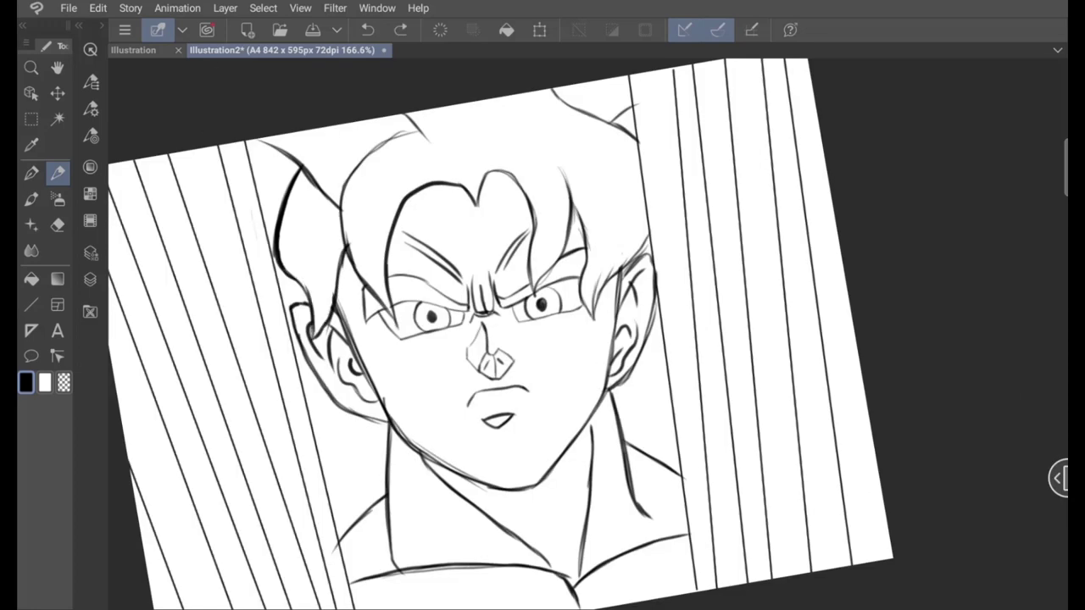
Delete the layer holding the trial hair strokes and check the pen settings
left_click(90, 279)
left_click(628, 240)
left_click(90, 279)
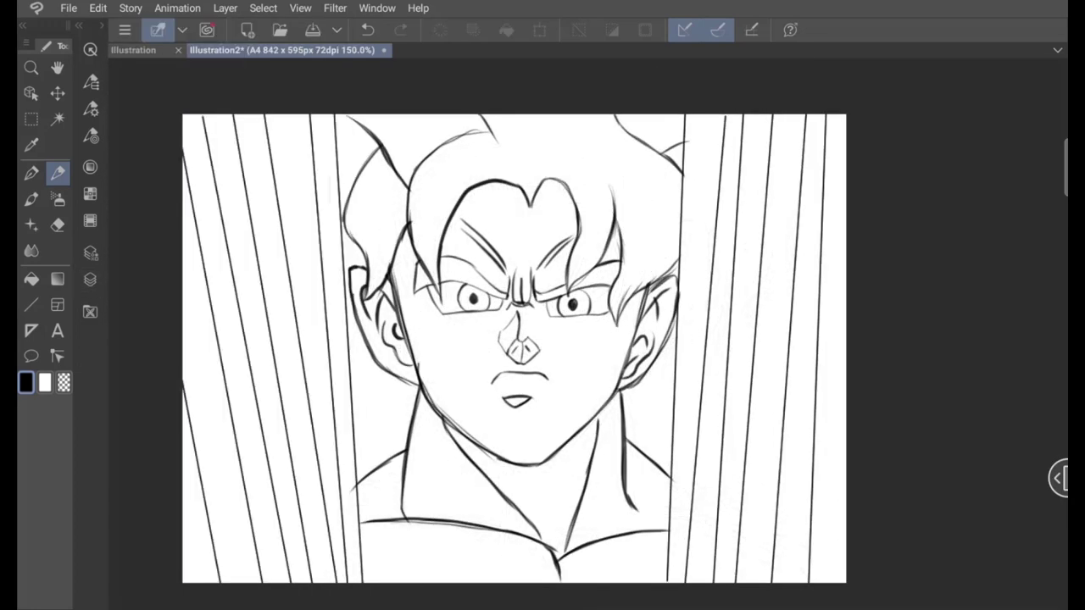
left_click(90, 108)
left_click(90, 108)
left_click(90, 279)
Fade the sketch layer to a light grey
left_click(336, 137)
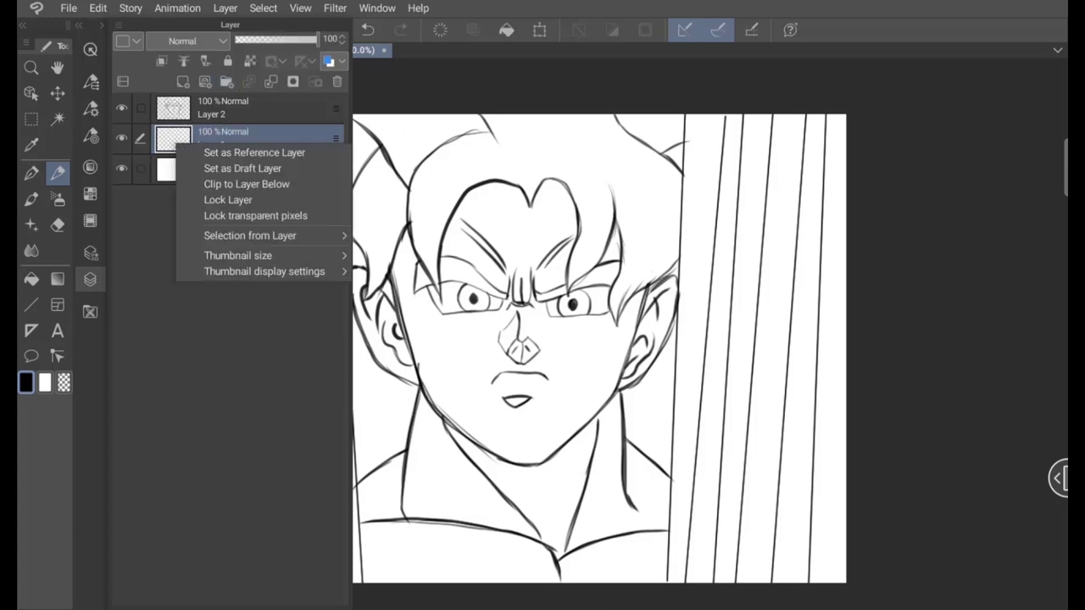
left_click(229, 339)
left_click(246, 108)
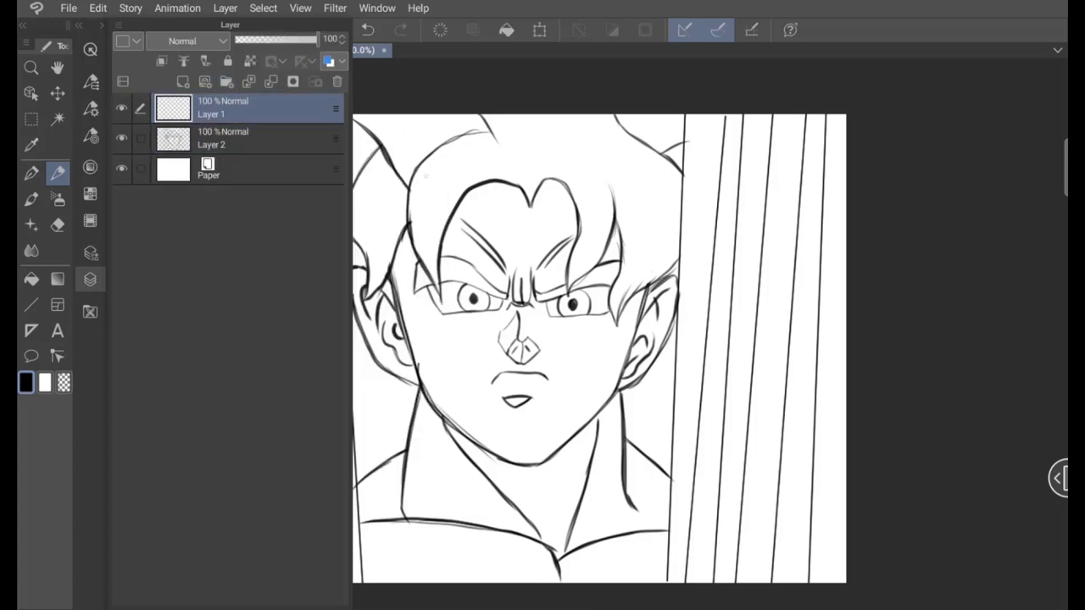
left_click(246, 138)
left_click(90, 279)
Ink the left hair curve, heart-shaped lobe and spiky strands, undoing and redrawing misfired strokes
left_click_drag(371, 184, 373, 335)
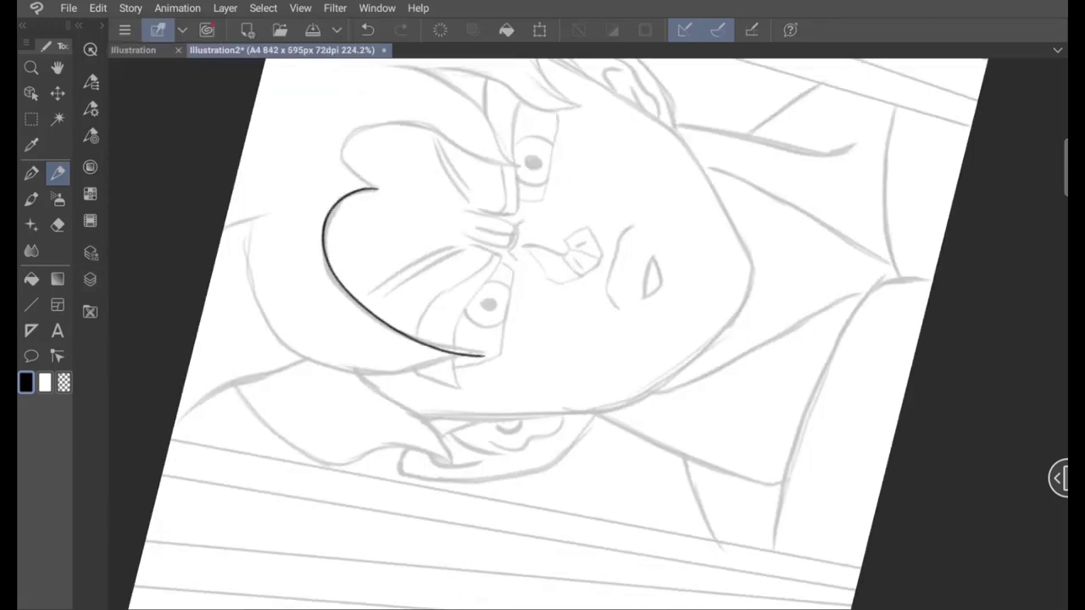
left_click_drag(437, 203, 555, 278)
left_click_drag(542, 105, 593, 276)
left_click_drag(434, 170, 492, 442)
key("ctrl+z")
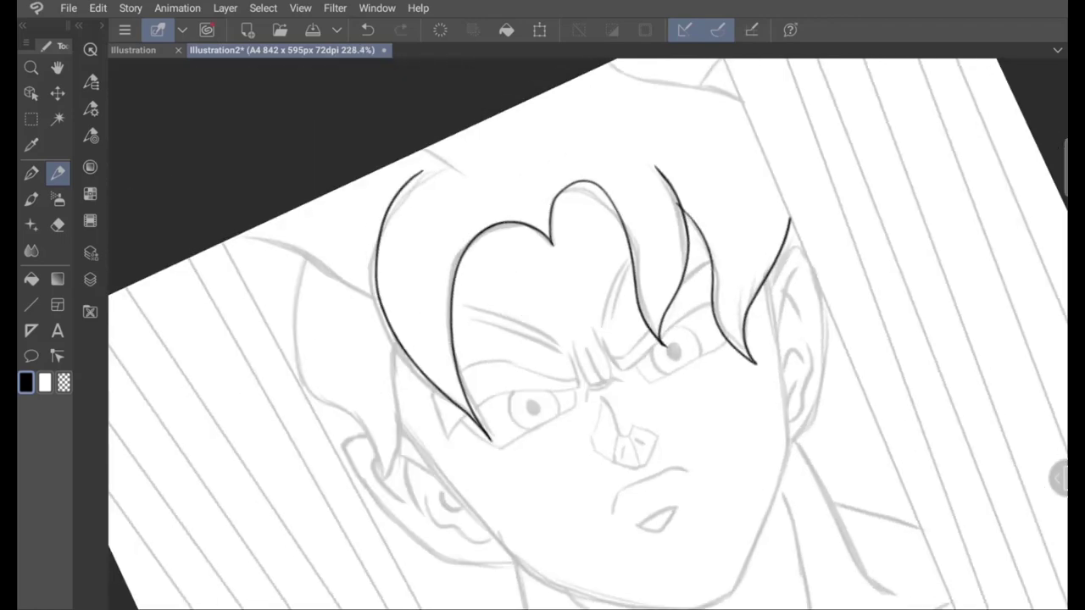
mouse_move(395, 339)
left_mouse_down()
mouse_move(288, 492)
mouse_move(307, 490)
left_mouse_up()
key("ctrl+z")
left_click_drag(263, 121, 364, 233)
left_click_drag(464, 121, 496, 168)
left_click_drag(768, 116, 668, 207)
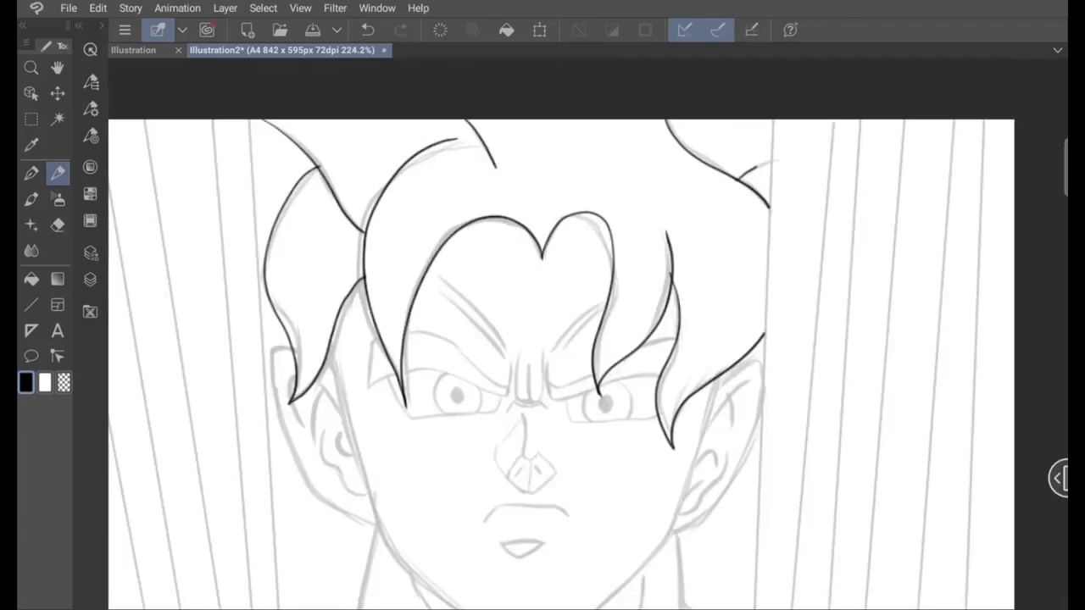
left_click_drag(436, 284, 456, 273)
left_click_drag(508, 356, 436, 273)
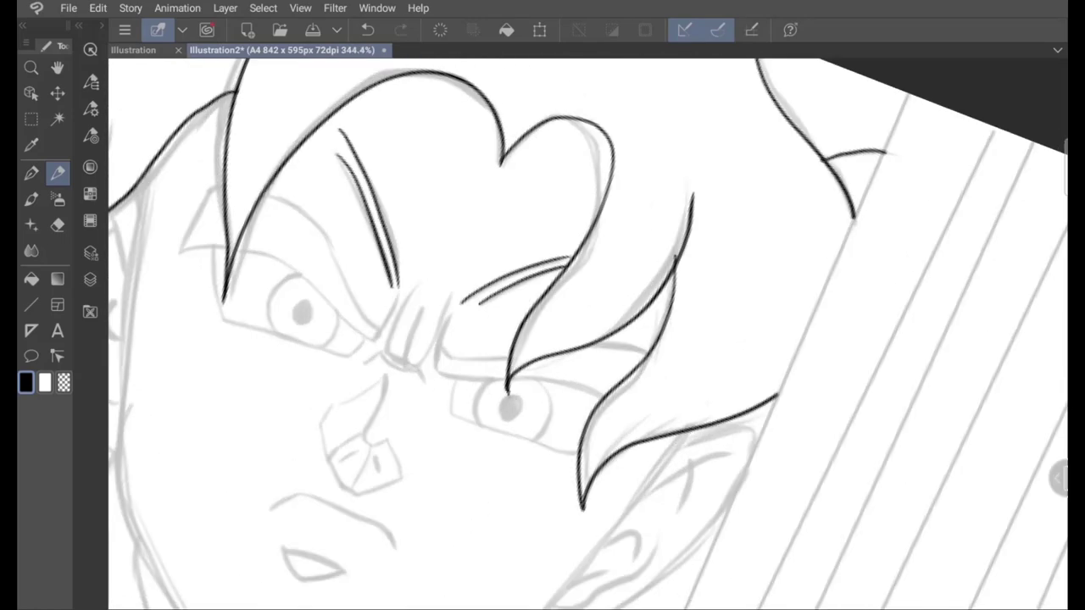
left_click_drag(543, 339, 509, 322)
Ink dark lines around the hair and eye, then turn the canvas upside down
left_click_drag(453, 273, 370, 416)
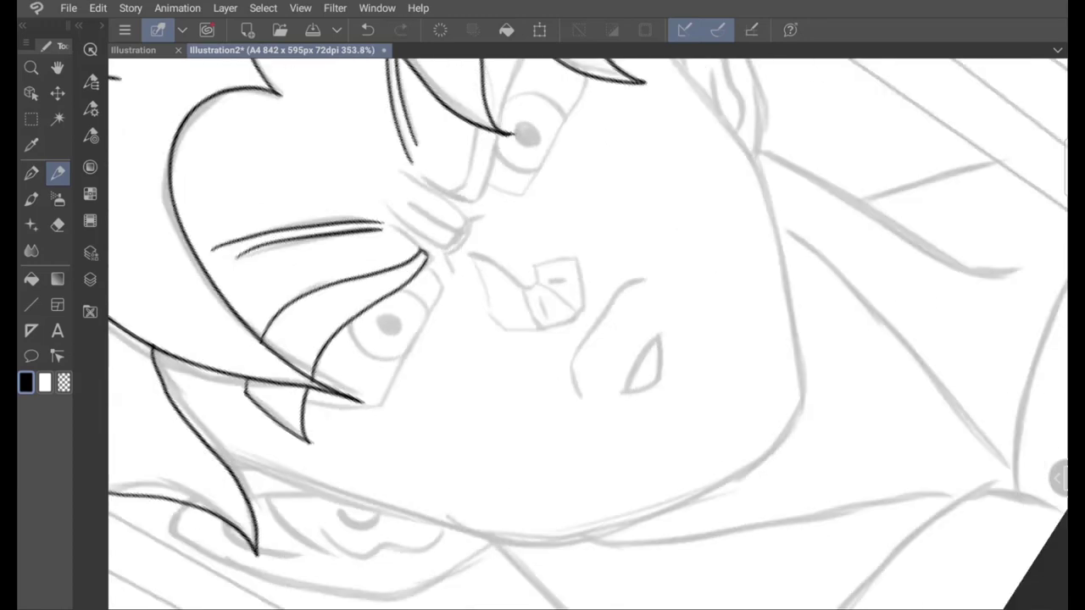
left_click_drag(334, 170, 369, 237)
left_click_drag(431, 303, 464, 363)
left_click_drag(409, 188, 448, 288)
left_click_drag(458, 292, 488, 366)
mouse_move(542, 339)
left_mouse_down()
mouse_move(525, 322)
mouse_move(508, 339)
mouse_move(543, 356)
mouse_move(542, 339)
mouse_move(509, 322)
mouse_move(478, 447)
left_mouse_up()
left_click_drag(474, 230, 473, 444)
left_click_drag(506, 246, 506, 378)
mouse_move(542, 339)
left_mouse_down()
mouse_move(526, 356)
mouse_move(509, 305)
mouse_move(542, 356)
mouse_move(508, 322)
left_mouse_up()
Hatch the shadow inside the left hair lobe with short diagonal strokes
left_click_drag(430, 242, 396, 280)
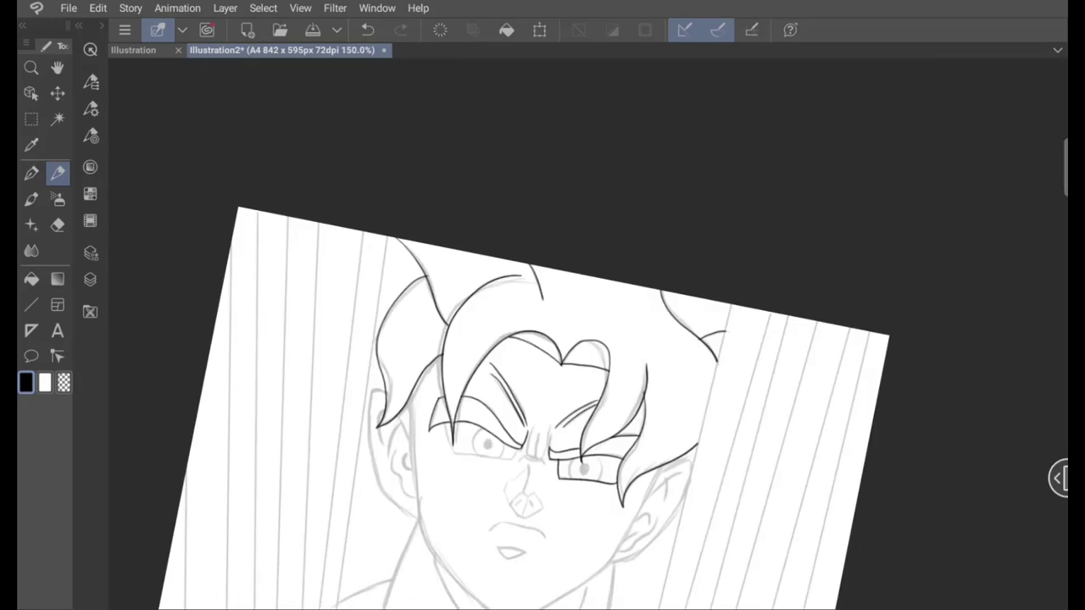
left_click_drag(542, 339, 509, 322)
left_click_drag(360, 283, 332, 366)
mouse_move(542, 339)
left_mouse_down()
mouse_move(525, 356)
mouse_move(508, 322)
left_mouse_up()
left_click_drag(385, 373, 411, 322)
left_click_drag(407, 351, 422, 307)
Hatch the shadow inside the right hair lobe with parallel diagonal strokes
left_click_drag(542, 339, 508, 322)
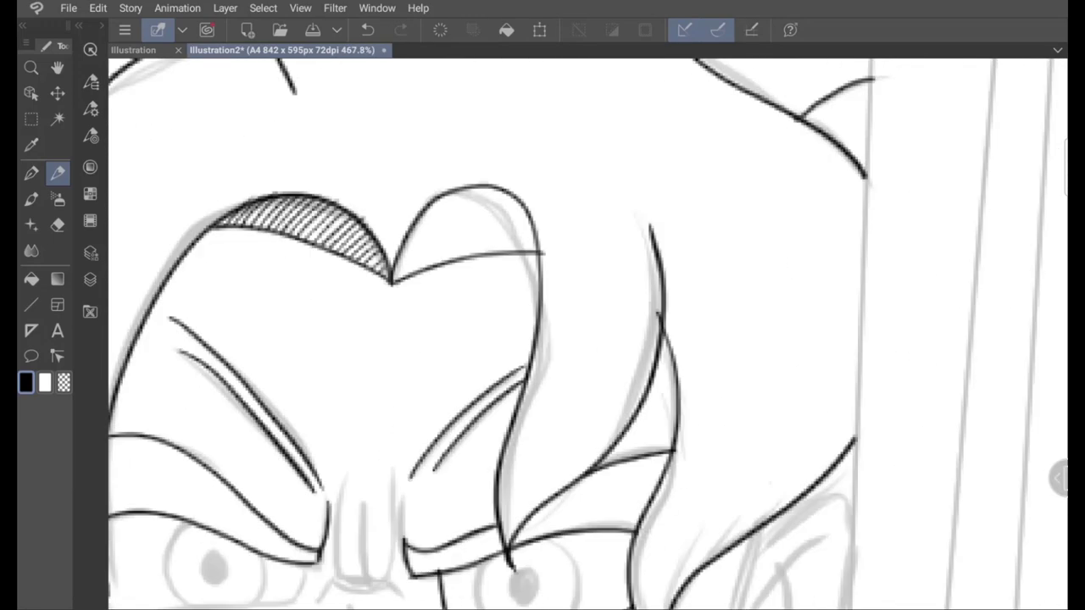
left_click_drag(389, 318, 416, 256)
left_click_drag(417, 271, 465, 222)
left_click_drag(449, 271, 483, 219)
left_click_drag(480, 283, 500, 220)
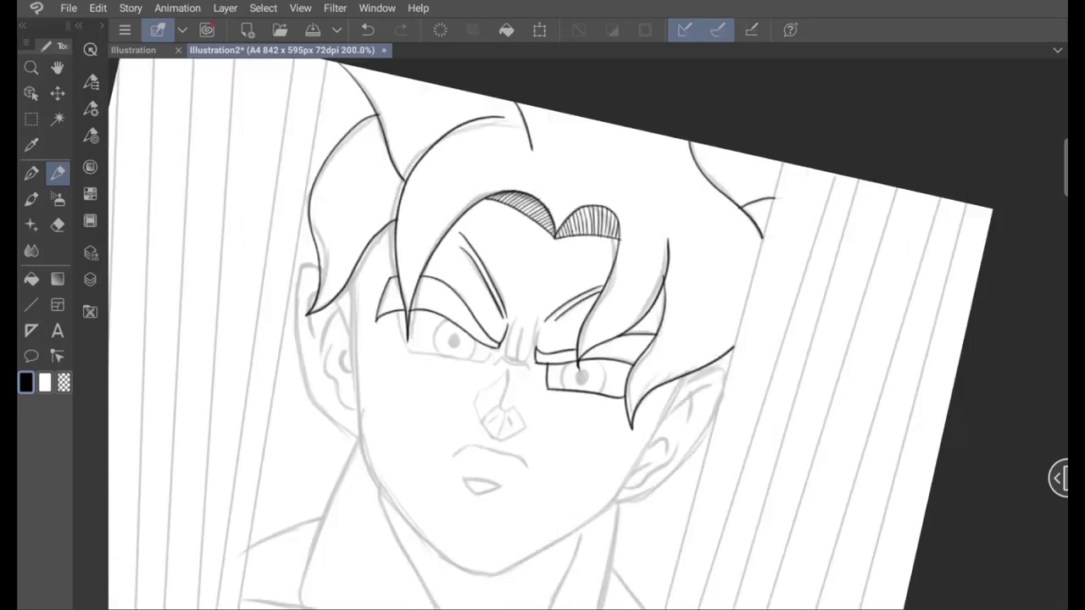
left_click_drag(543, 339, 508, 322)
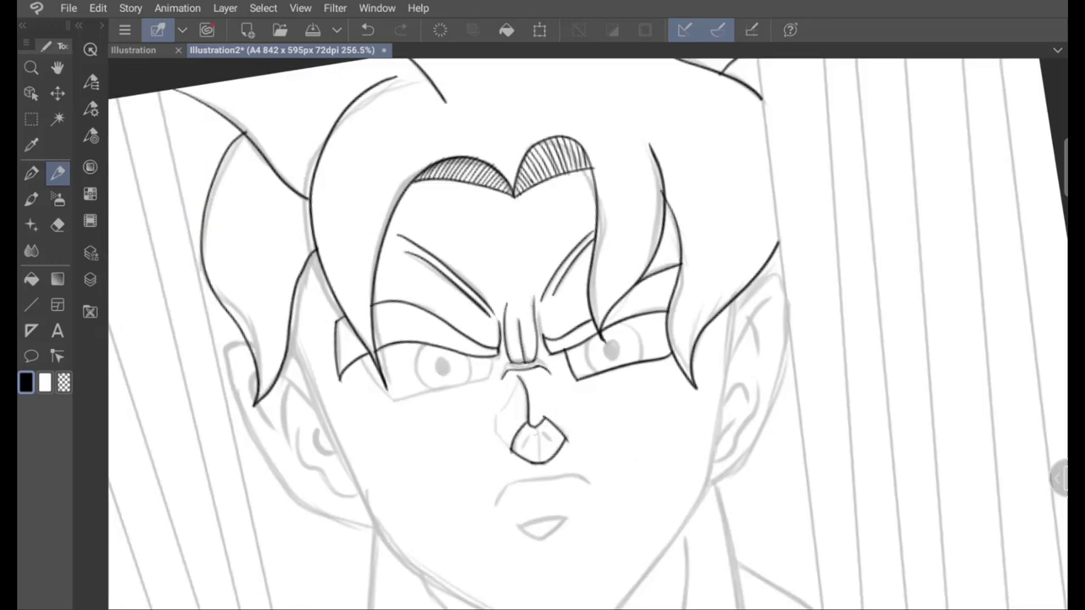
Ink a line beside the nostril and the mouth line, undoing unwanted lip strokes
left_click_drag(515, 381, 498, 434)
left_click_drag(542, 339, 508, 322)
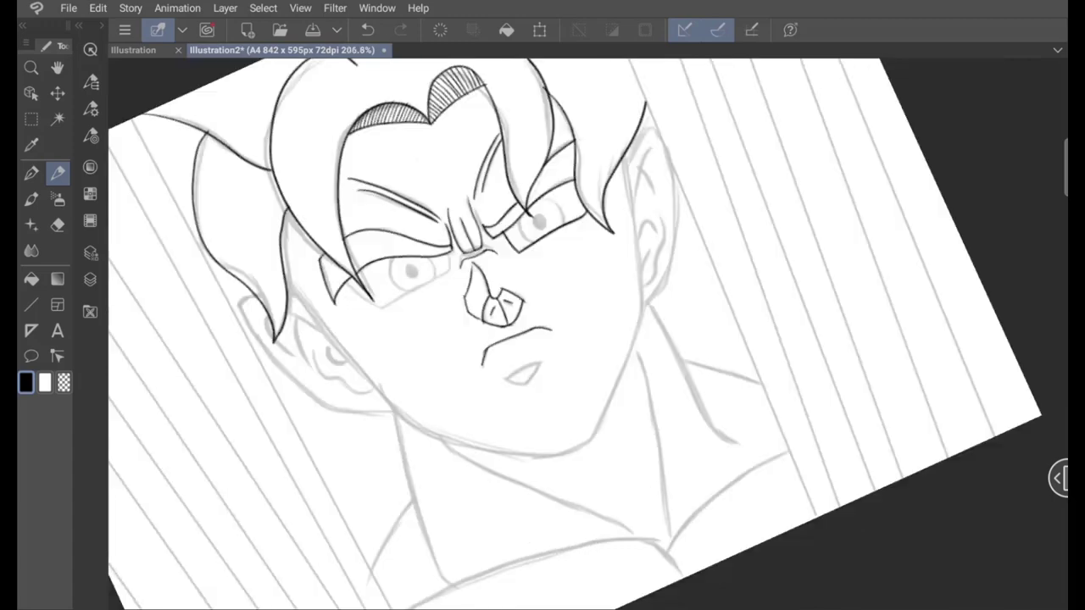
left_click_drag(430, 382, 478, 381)
key("ctrl+z")
left_click_drag(542, 339, 508, 322)
key("ctrl+z")
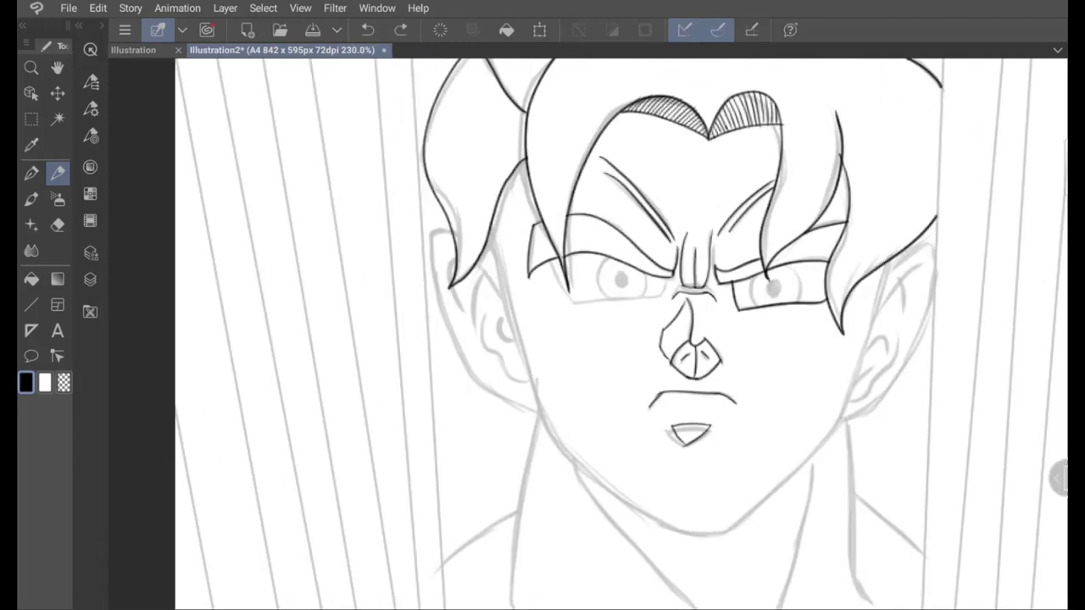
left_click_drag(498, 391, 523, 394)
left_click_drag(542, 339, 508, 322)
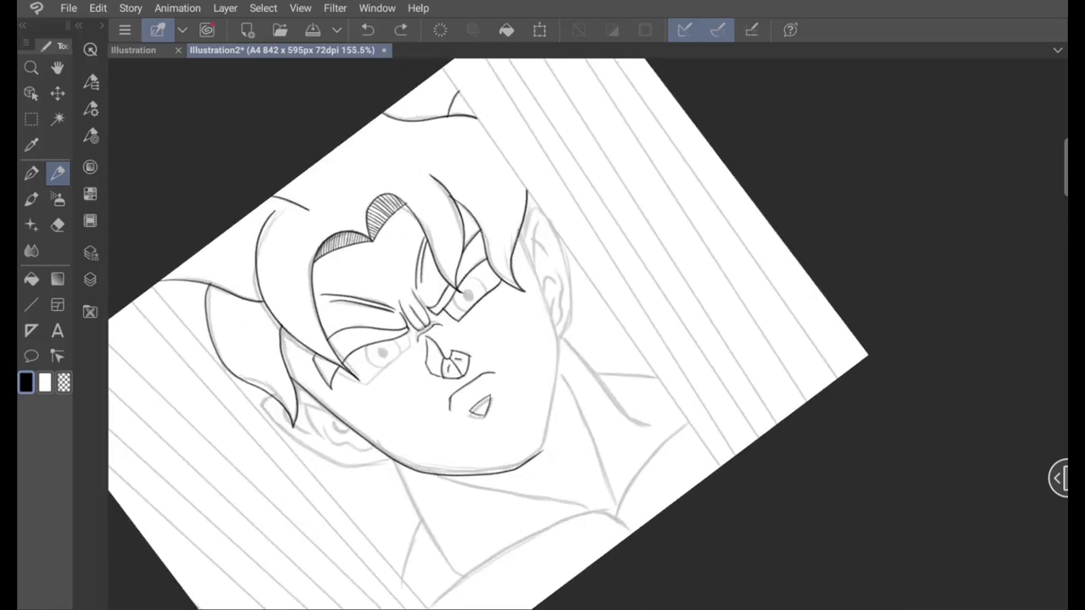
key("e")
key("ctrl+z")
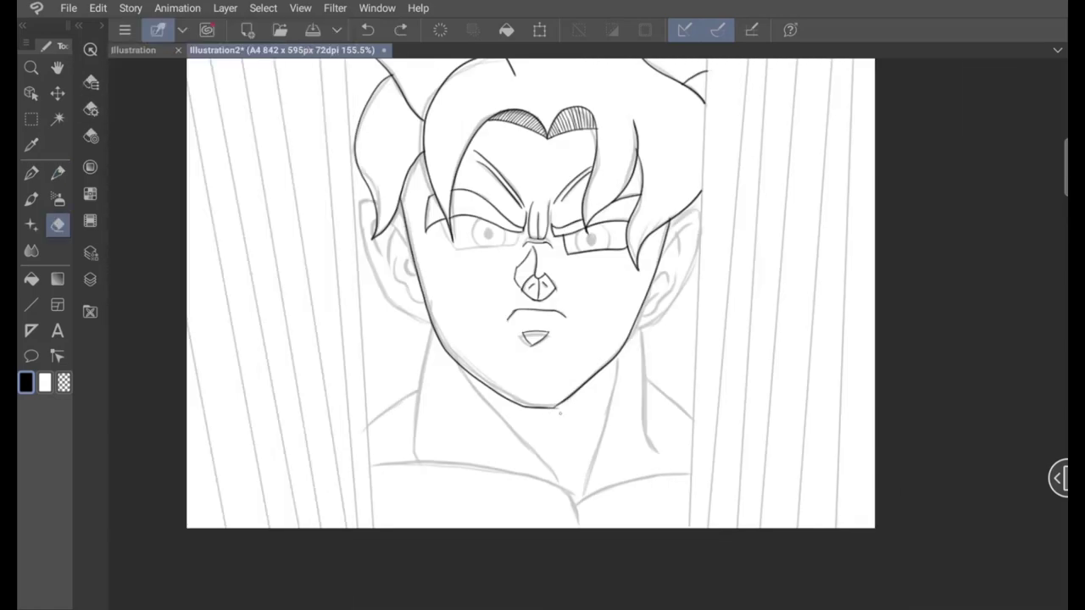
Draw bold straight parallel speed lines to the right of the hair
left_click_drag(542, 339, 445, 162)
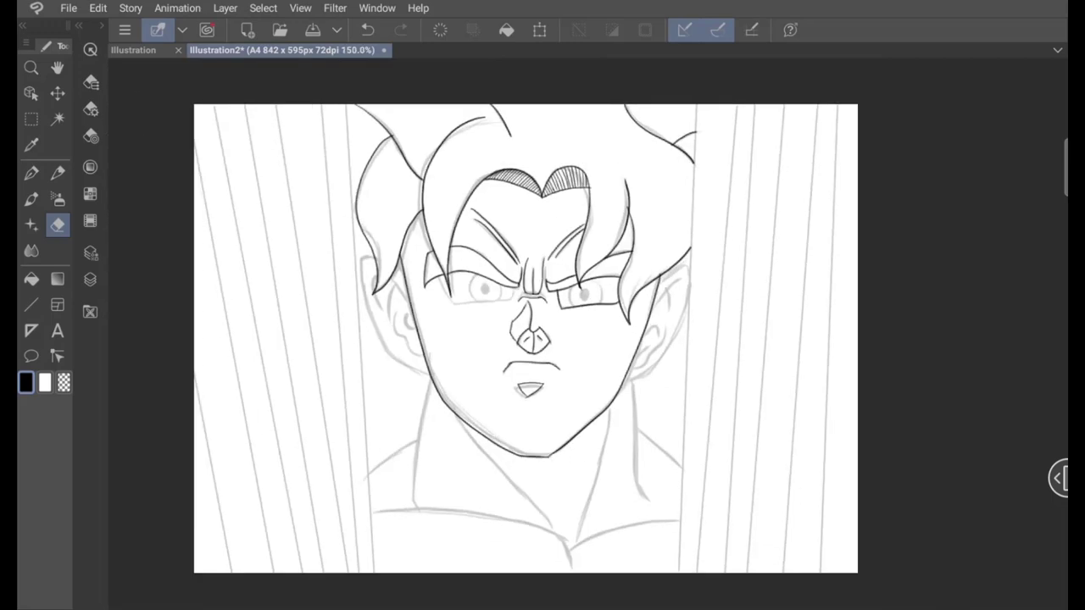
key("u")
left_click_drag(424, 97, 673, 516)
left_click_drag(457, 77, 682, 521)
scroll(593, 339, "down", 1)
Add more parallel speed lines in the right strip, up to the hair edge
left_click_drag(475, 64, 652, 509)
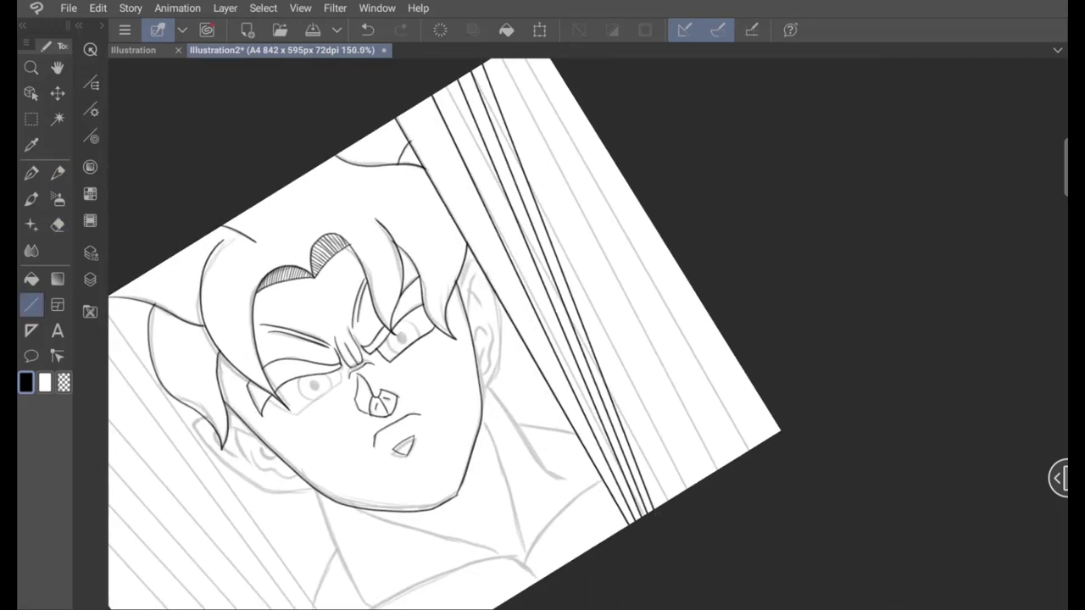
scroll(593, 296, "down", 2)
mouse_move(521, 135)
left_mouse_down()
mouse_move(636, 481)
mouse_move(653, 471)
left_mouse_up()
mouse_move(533, 114)
left_mouse_down()
mouse_move(659, 468)
mouse_move(592, 212)
mouse_move(673, 461)
left_mouse_up()
left_click_drag(653, 302, 688, 451)
left_click_drag(693, 367, 718, 454)
Reset the canvas upright and fan dense speed lines across the left strip
key("ctrl+0")
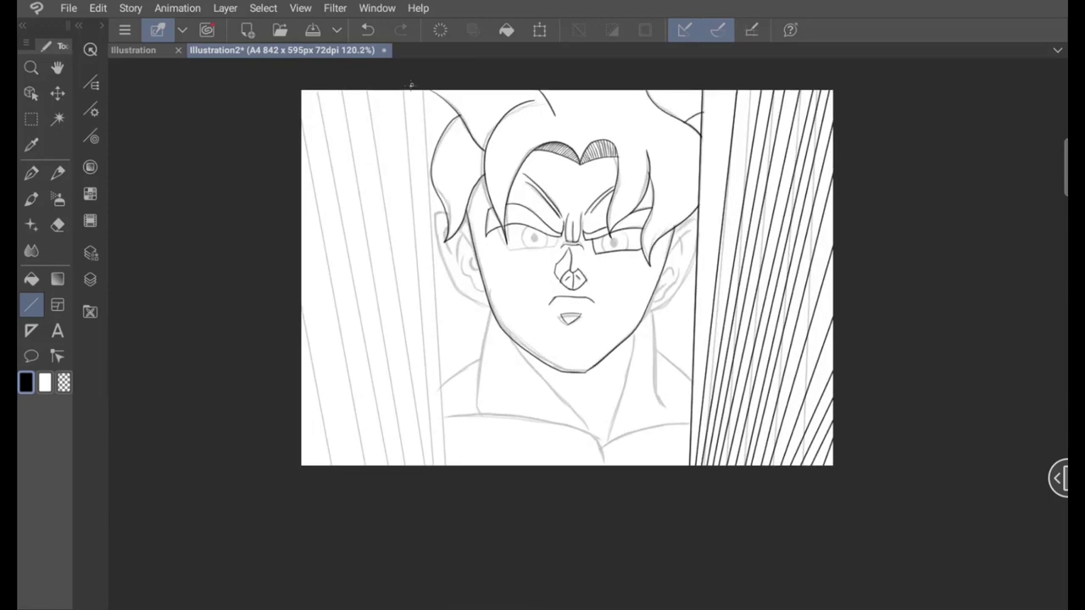
left_click_drag(411, 85, 437, 468)
mouse_move(363, 85)
left_mouse_down()
mouse_move(426, 468)
mouse_move(415, 468)
left_mouse_up()
mouse_move(322, 84)
left_mouse_down()
mouse_move(404, 479)
mouse_move(377, 480)
left_mouse_up()
left_click_drag(299, 119, 375, 477)
left_click_drag(290, 205, 364, 475)
left_click_drag(290, 325, 346, 481)
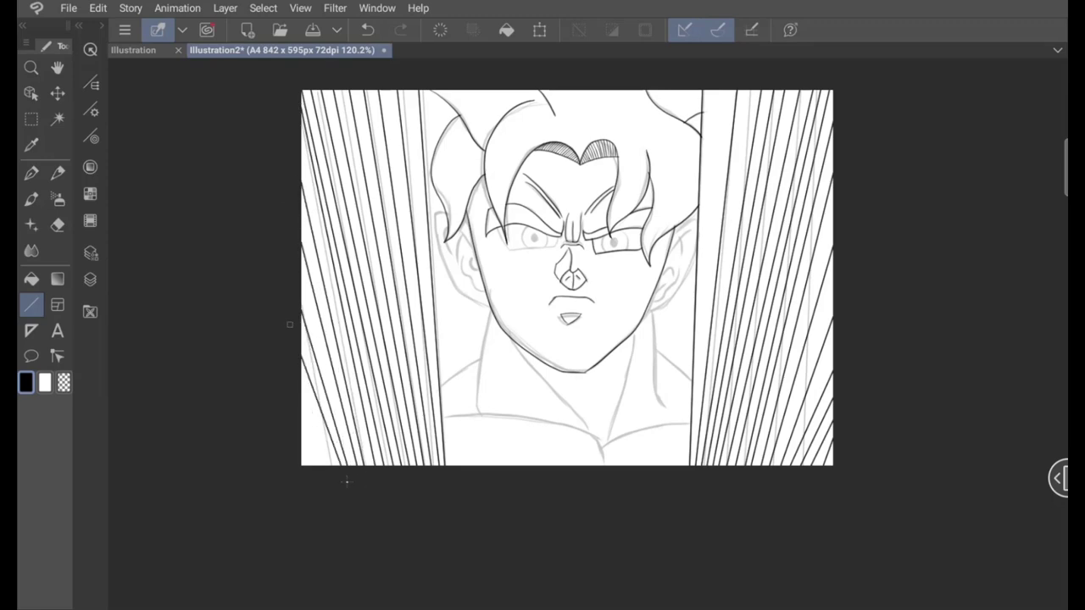
key("p")
scroll(593, 186, "up", 3)
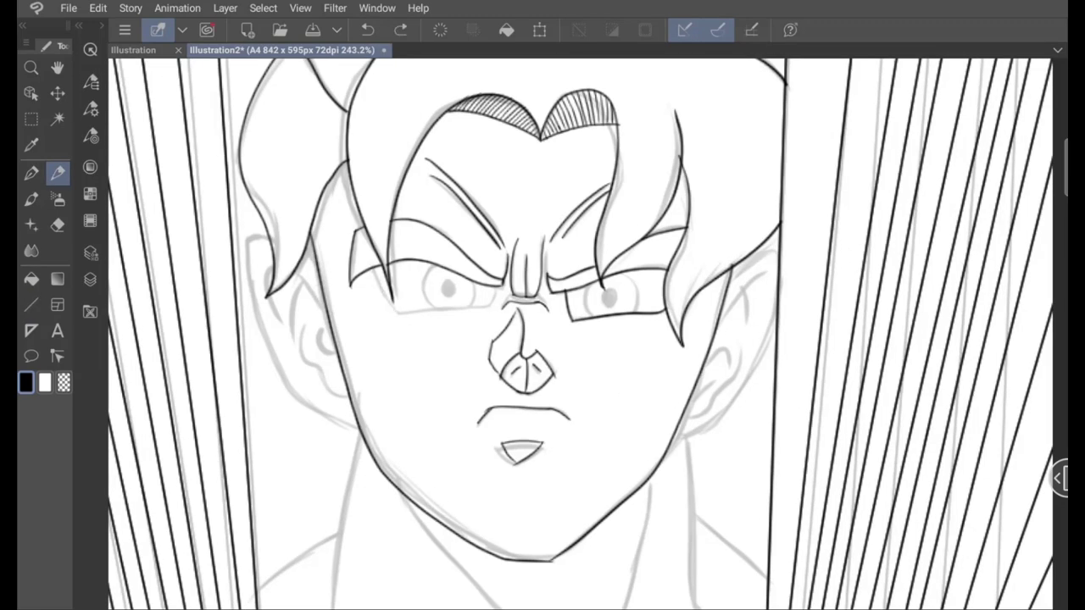
Turn the canvas sideways to work on the eyes, then reset the rotation
left_click_drag(594, 254, 424, 381)
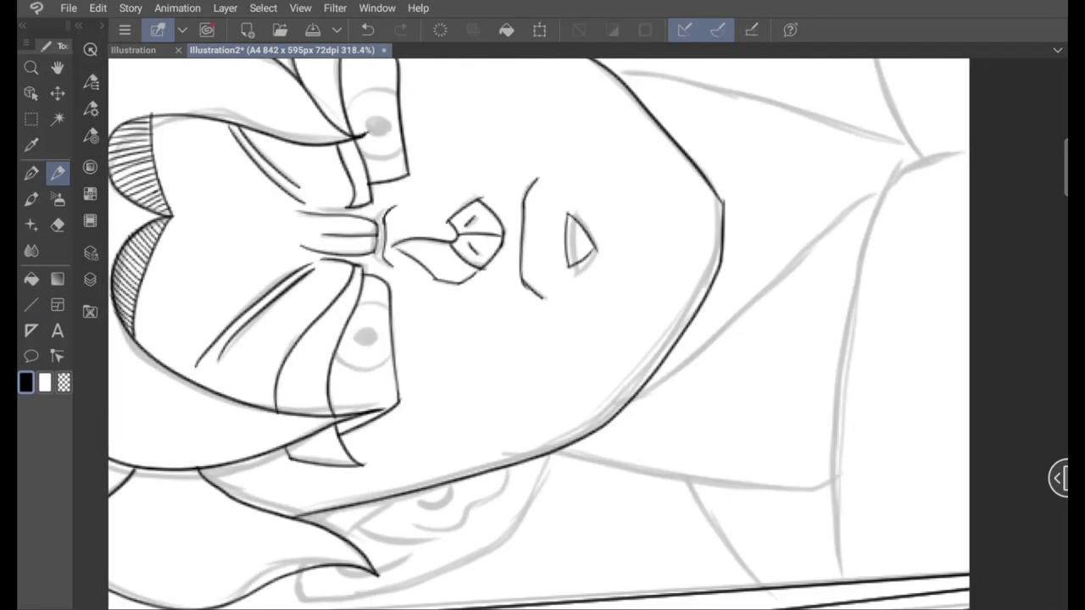
left_click_drag(424, 381, 594, 254)
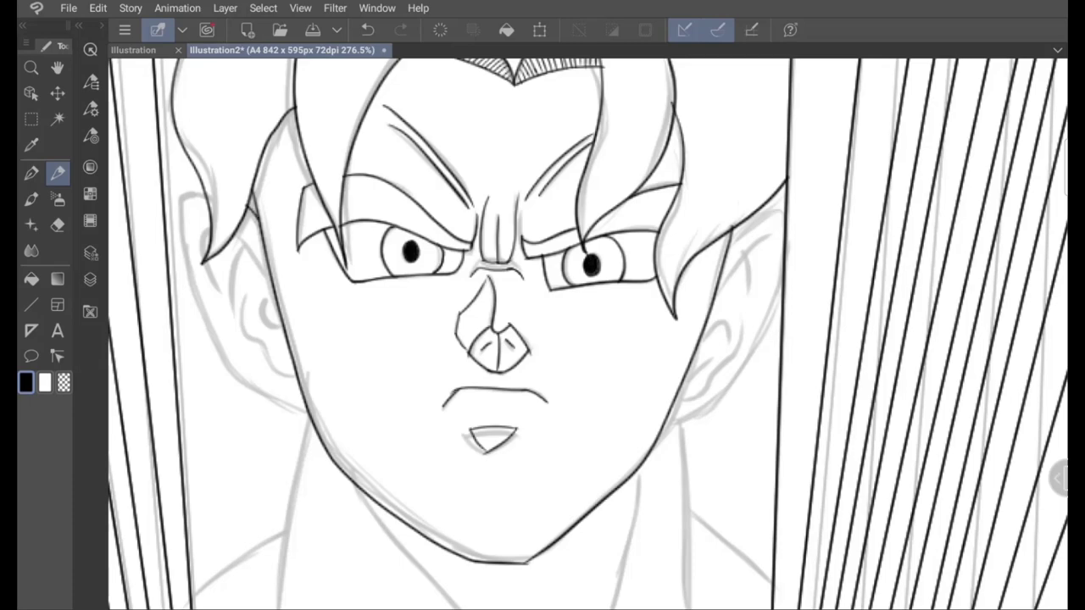
scroll(543, 331, "down", 5)
scroll(542, 331, "up", 4)
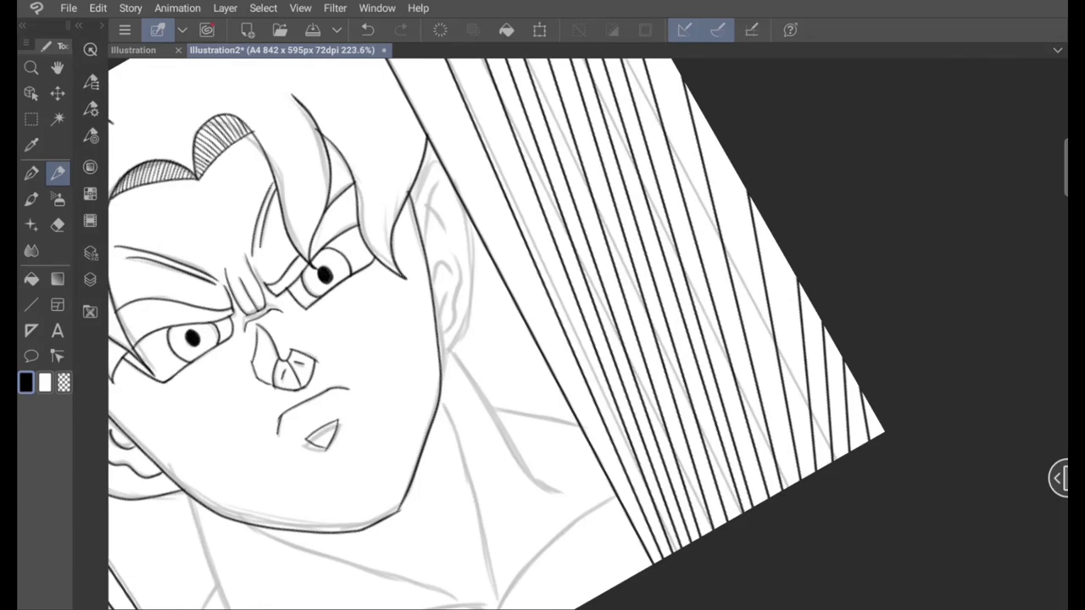
key("ctrl+0")
Zoom in and out over the page and bring up the layer list
scroll(419, 229, "up", 2)
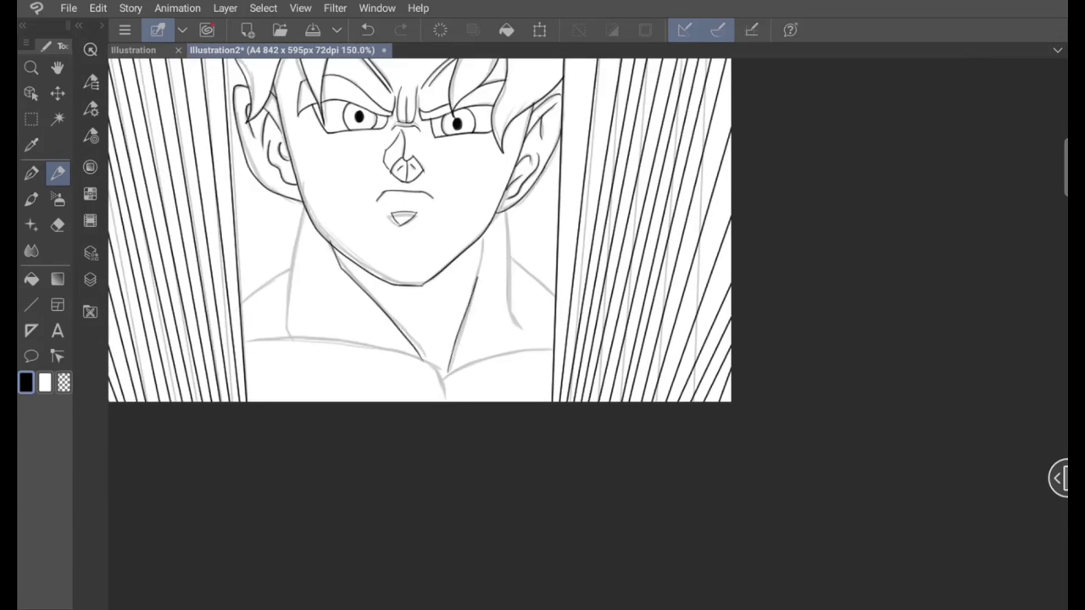
scroll(543, 330, "down", 2)
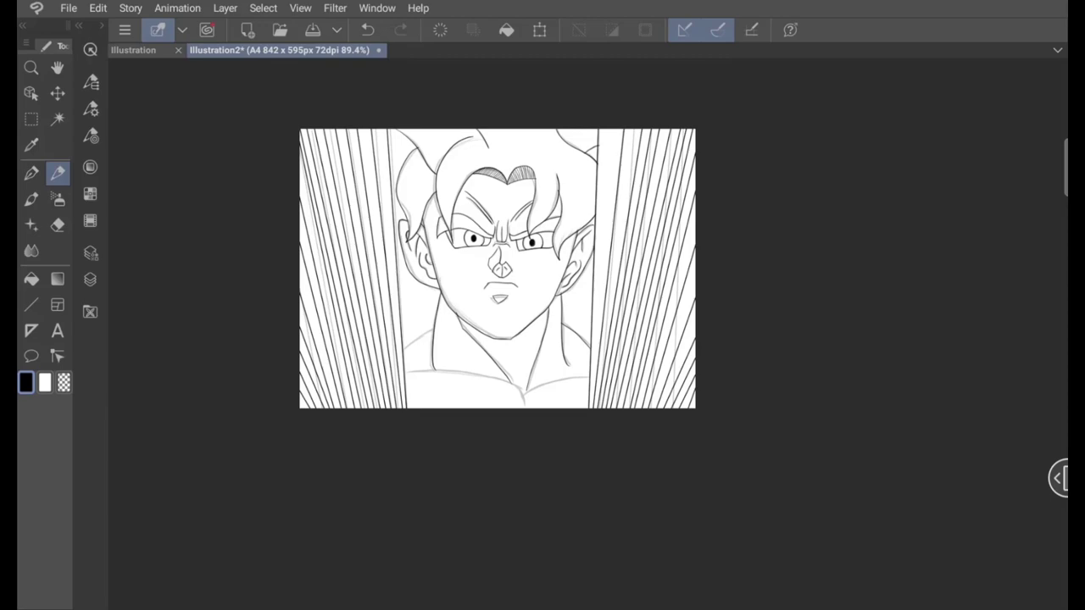
scroll(542, 331, "up", 3)
scroll(542, 331, "up", 1)
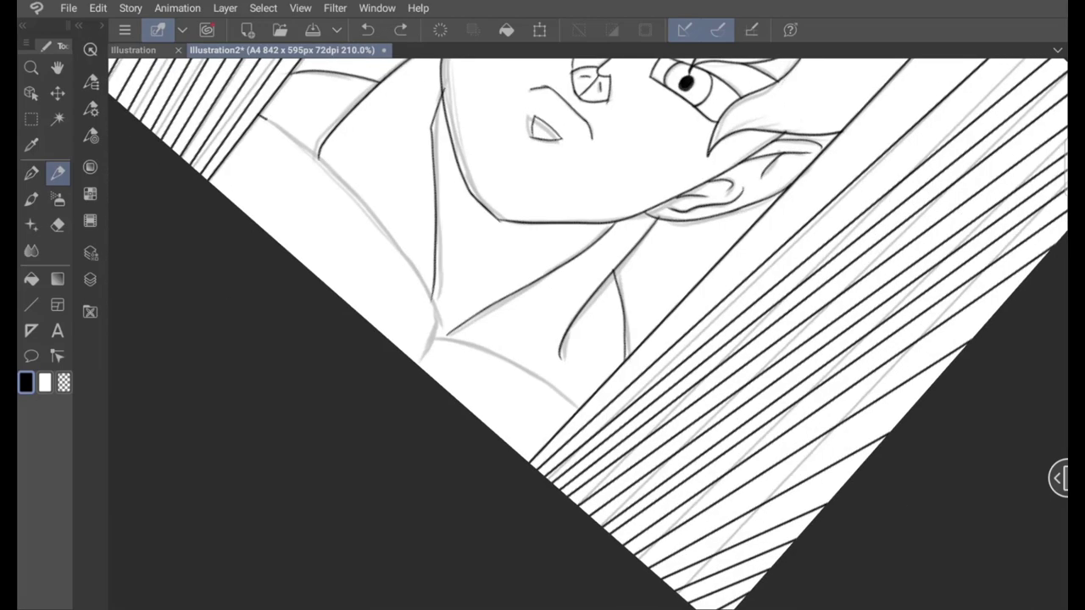
scroll(587, 333, "down", 2)
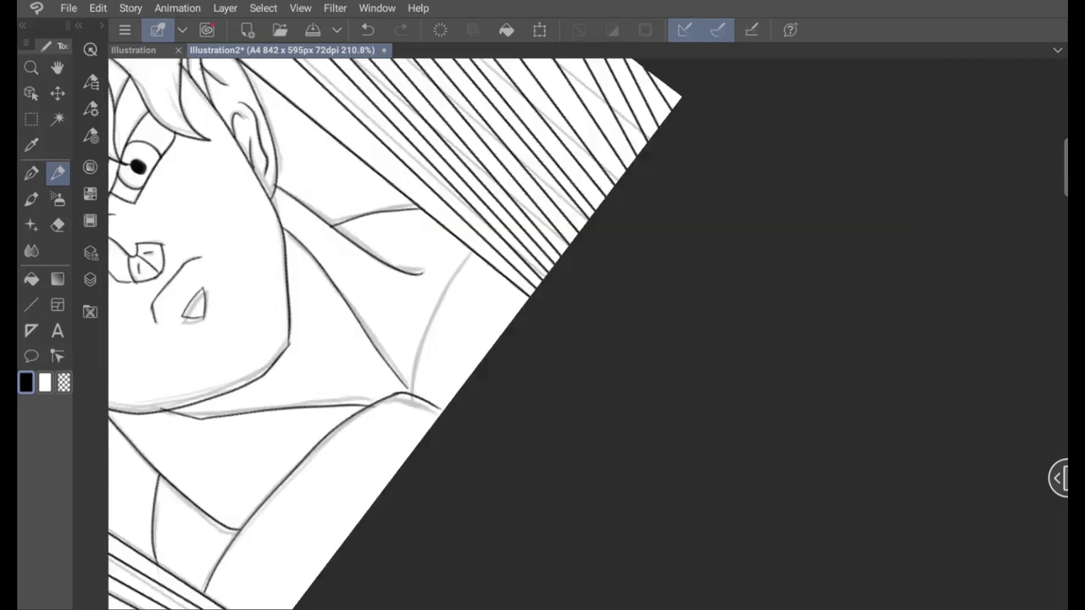
scroll(543, 330, "down", 1)
left_click(90, 279)
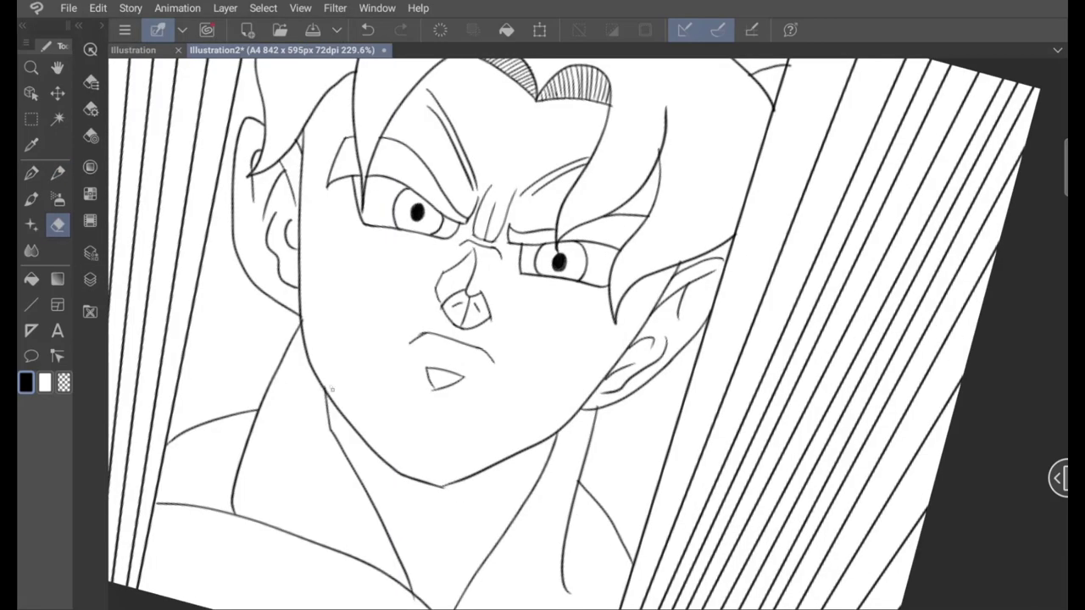
Zoom in and out to inspect the hatched hair, pupils and speed lines
scroll(331, 389, "up", 1)
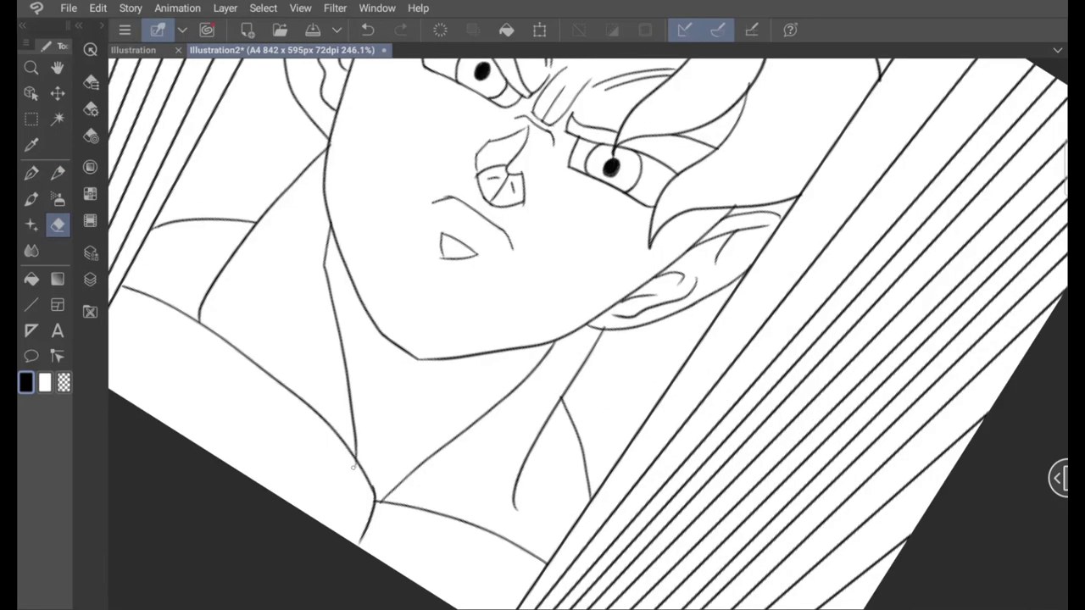
scroll(523, 334, "down", 2)
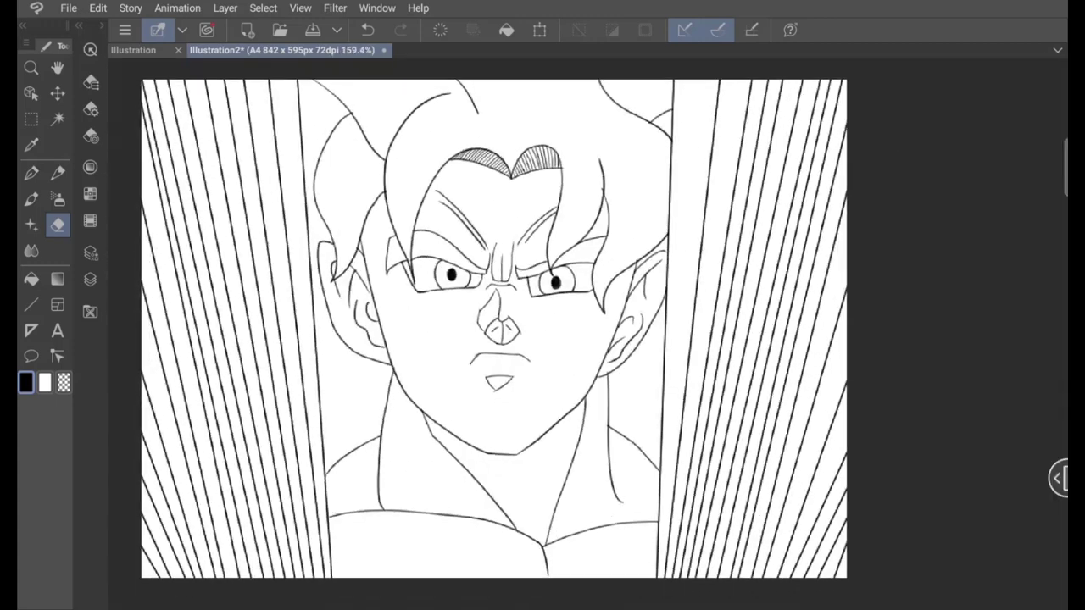
scroll(522, 334, "down", 2)
scroll(392, 356, "up", 4)
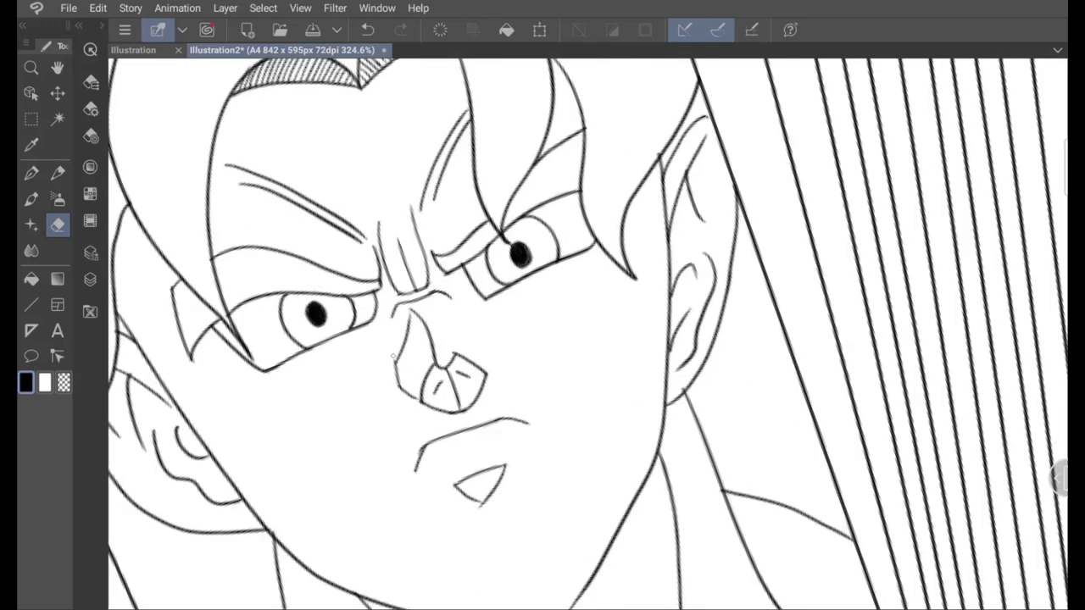
scroll(479, 507, "down", 2)
scroll(479, 507, "down", 2)
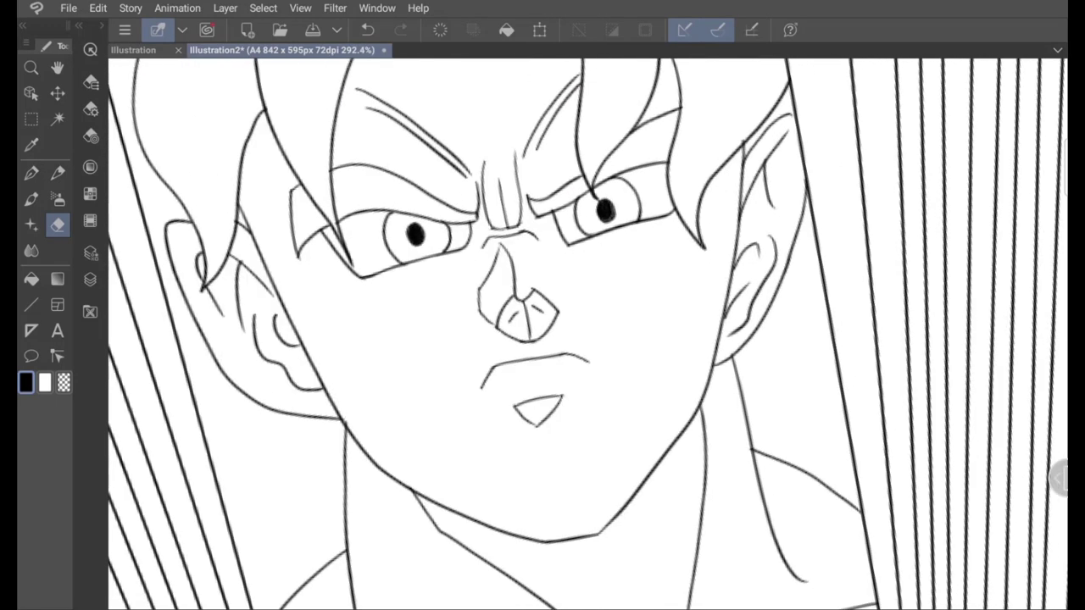
scroll(479, 507, "down", 2)
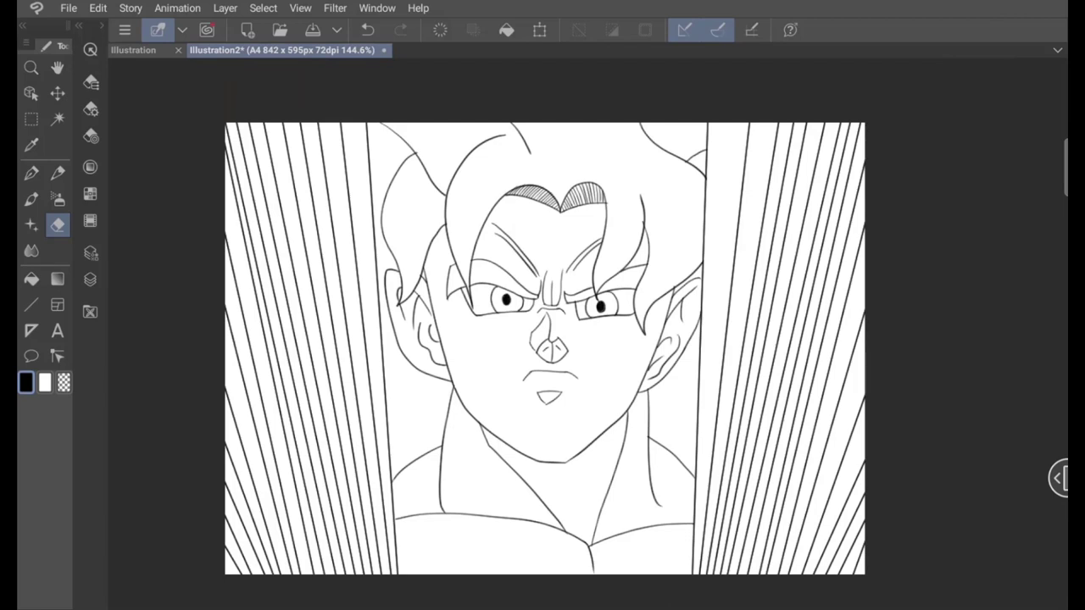